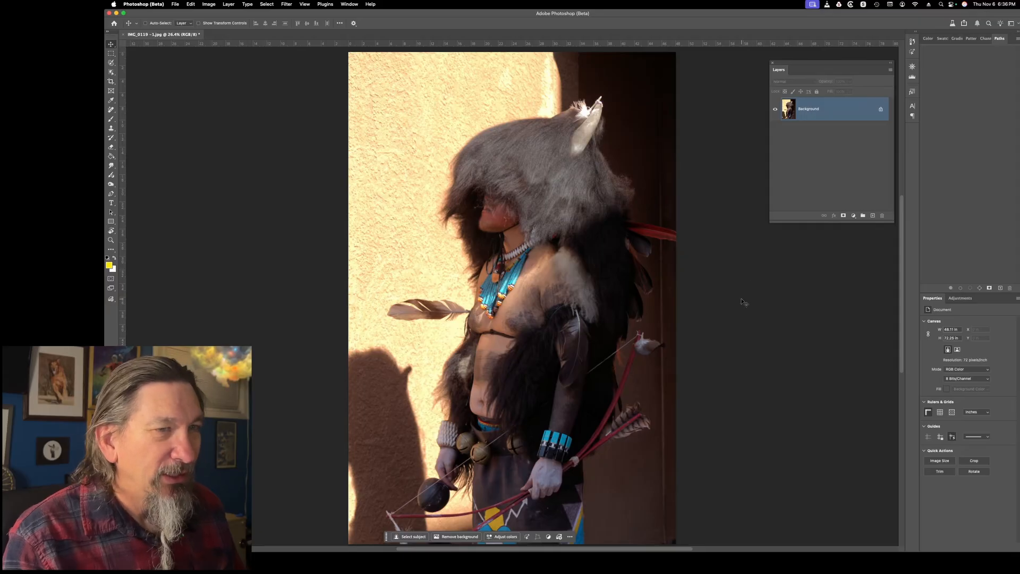
# Select the costumed figure automatically with the Subject selection command
pyautogui.click(262, 3)
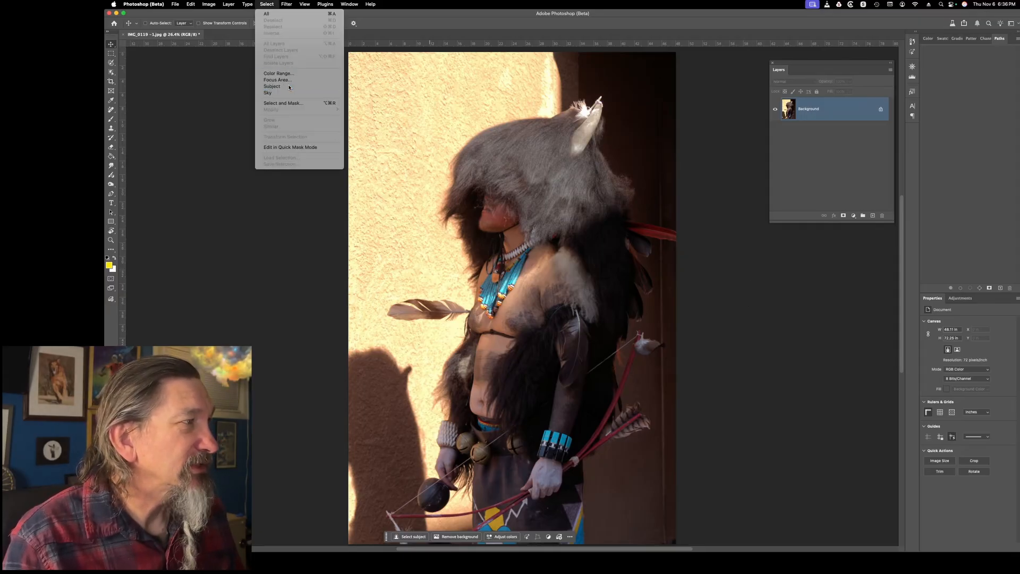
pyautogui.click(268, 86)
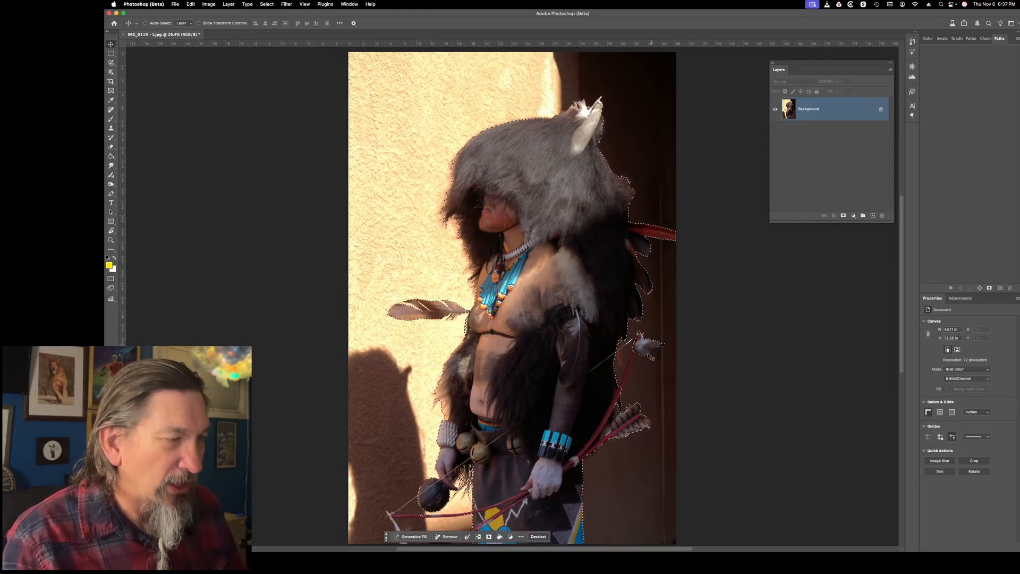
# Add the missing upper limb of the red bow, below the white feather, to the selection with an enlarged Selection Brush
pyautogui.press('z')
pyautogui.moveTo(633, 365); pyautogui.dragTo(670, 448)
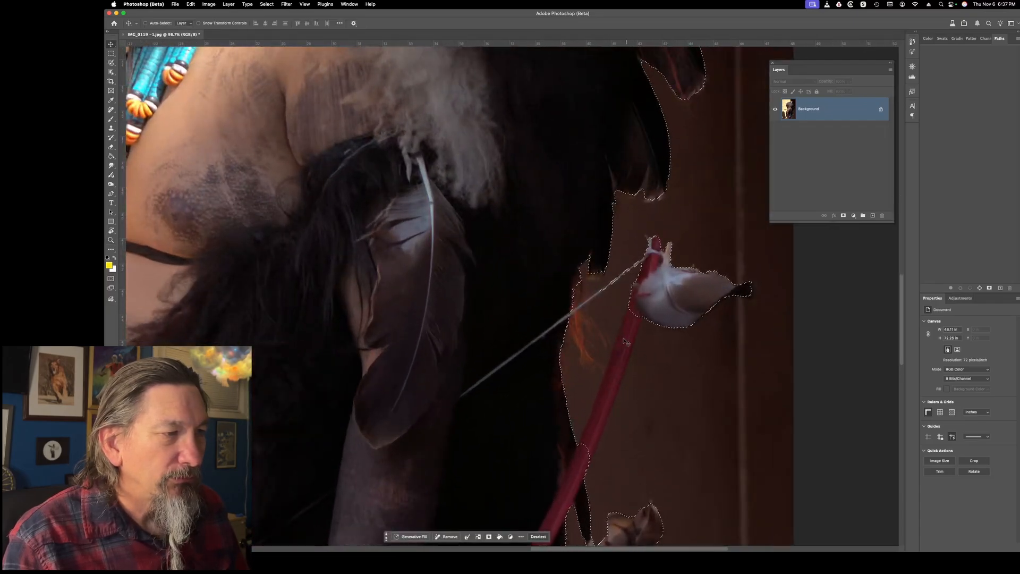
pyautogui.moveTo(647, 358); pyautogui.dragTo(539, 261)
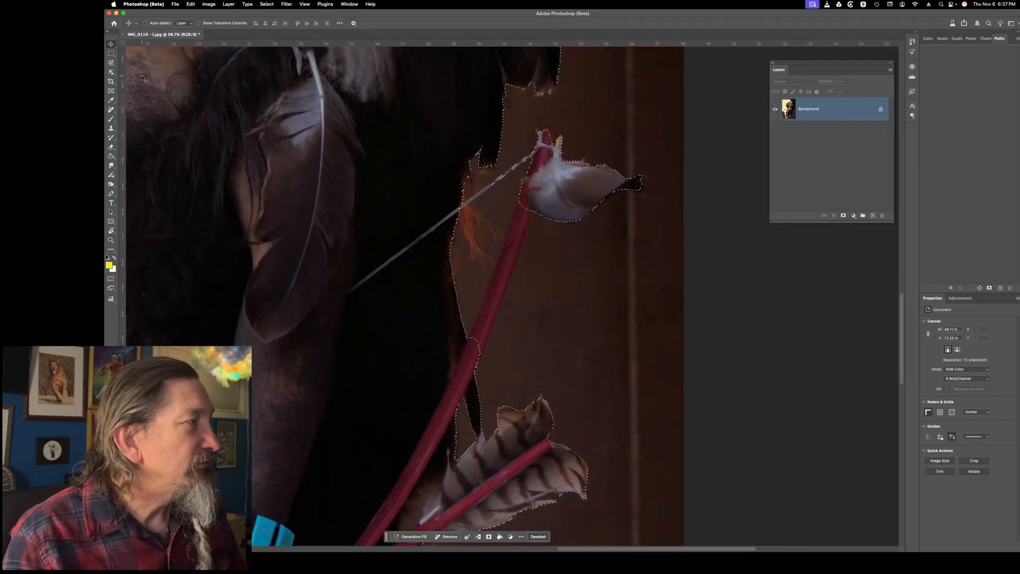
pyautogui.click(112, 63)
pyautogui.press(']')
pyautogui.press(']')
pyautogui.press(']')
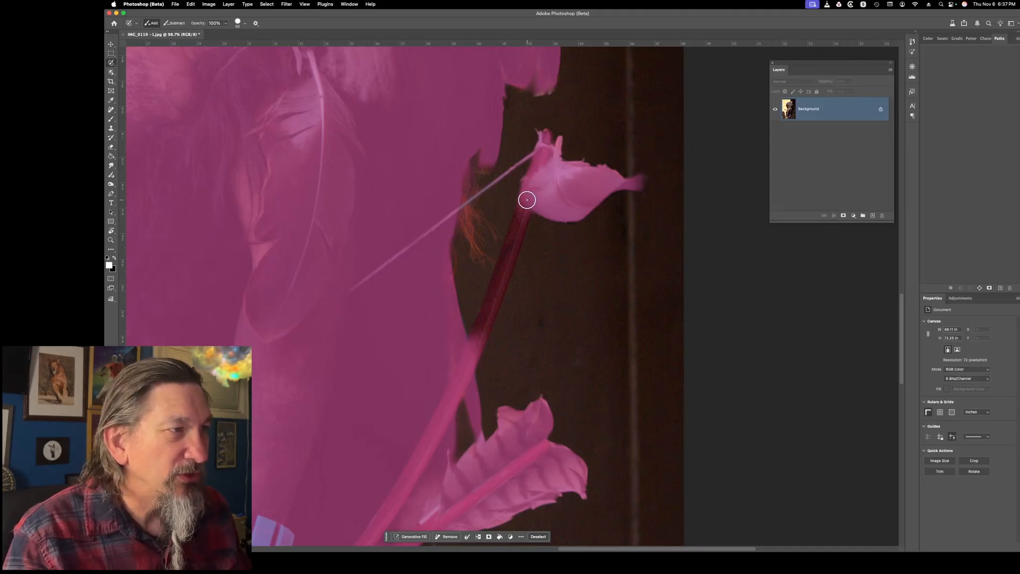
pyautogui.press(']')
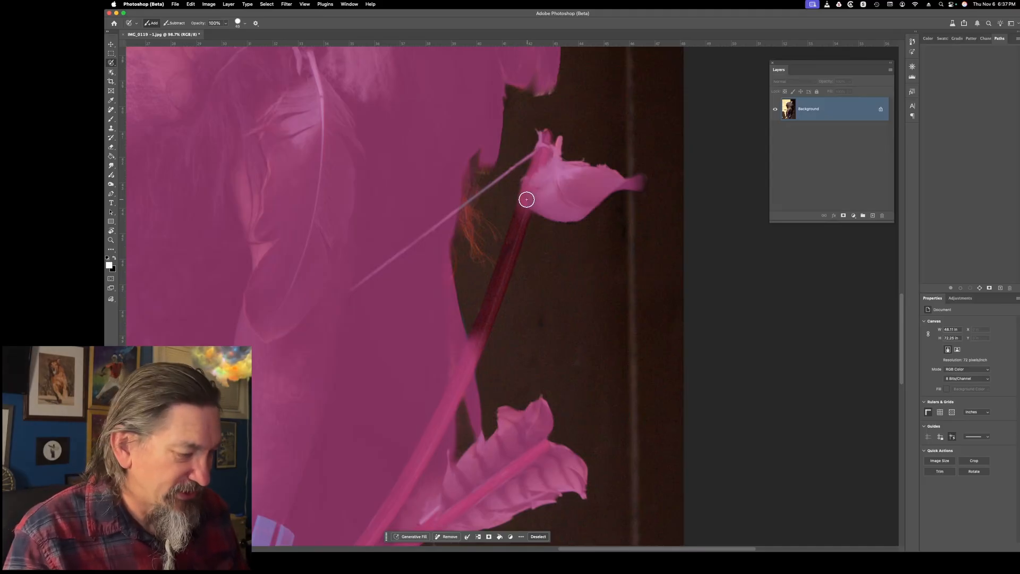
pyautogui.moveTo(504, 268); pyautogui.dragTo(477, 341)
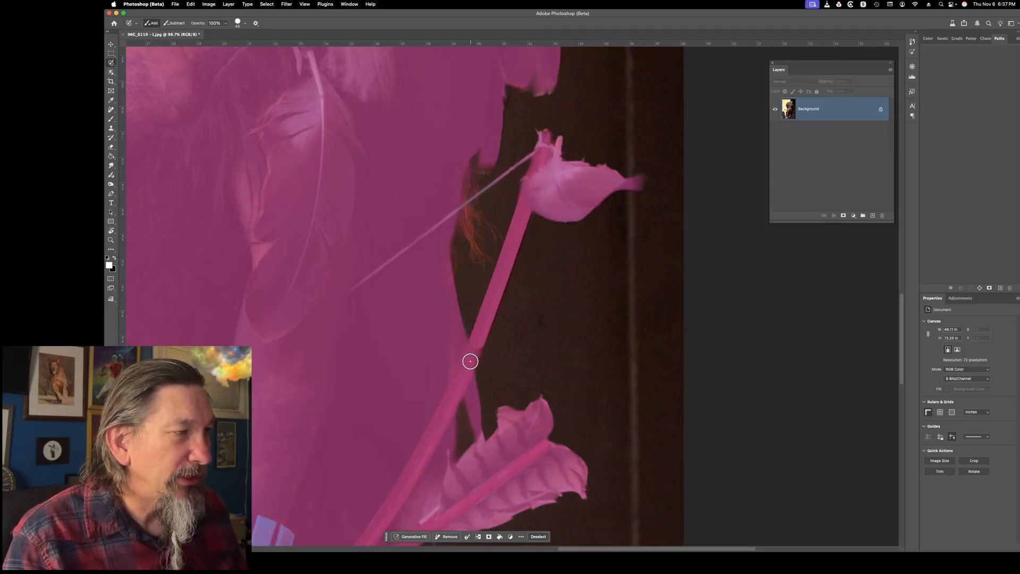
# Add the bow's lower limb, from the figure's clothing out to its far tip, to the selection with a smaller Selection Brush
pyautogui.moveTo(459, 184)
pyautogui.mouseDown()
pyautogui.moveTo(464, 226)
pyautogui.moveTo(505, 80)
pyautogui.mouseUp()
pyautogui.moveTo(388, 499); pyautogui.dragTo(544, 355)
pyautogui.moveTo(297, 245); pyautogui.dragTo(471, 291)
pyautogui.moveTo(384, 273)
pyautogui.mouseDown()
pyautogui.moveTo(456, 288)
pyautogui.moveTo(423, 286)
pyautogui.mouseUp()
pyautogui.press('[')
pyautogui.press('[')
pyautogui.press('[')
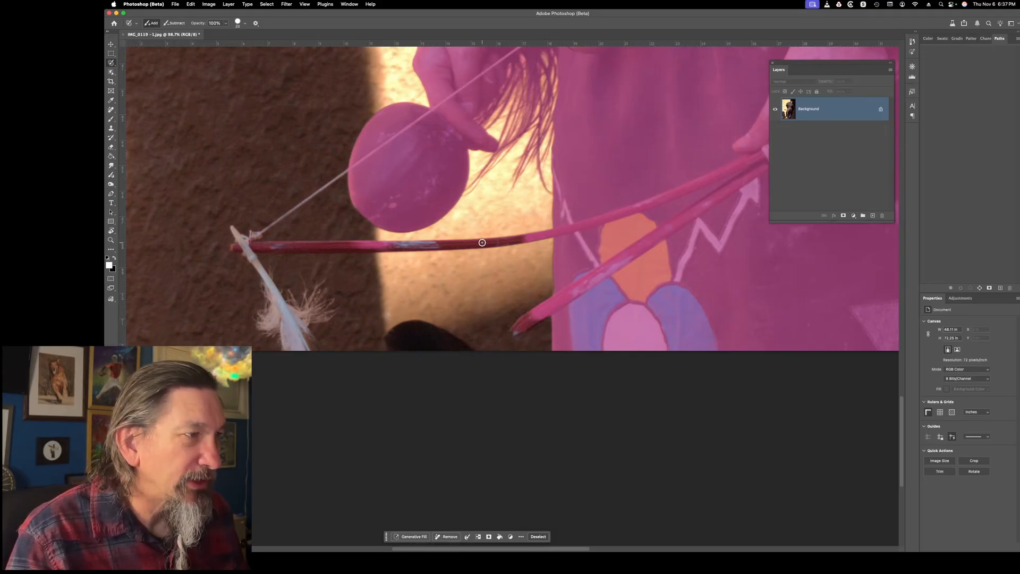
pyautogui.press(']')
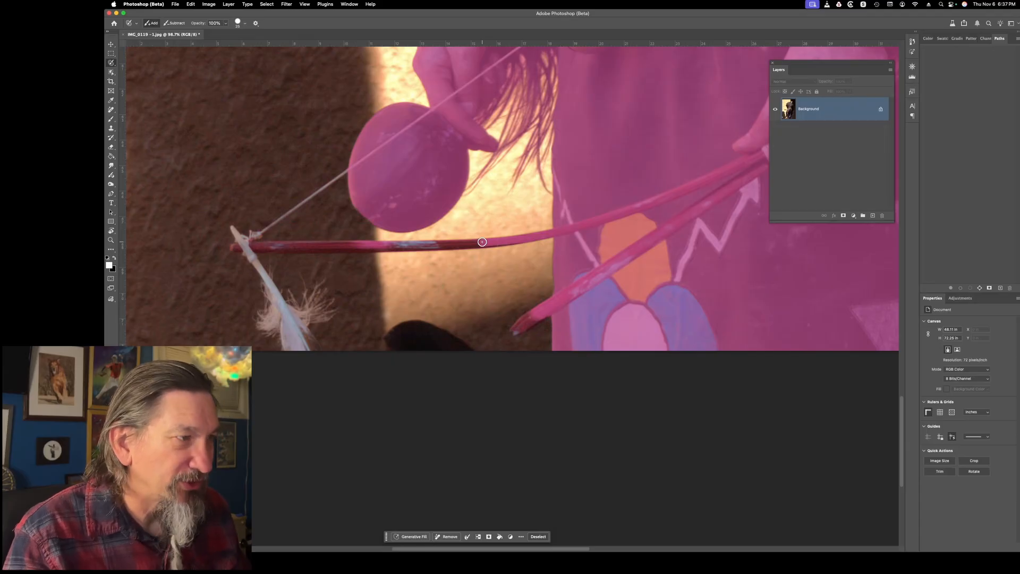
pyautogui.keyDown('shift'); pyautogui.click(423, 245); pyautogui.keyUp('shift')
pyautogui.keyDown('shift'); pyautogui.click(320, 246); pyautogui.keyUp('shift')
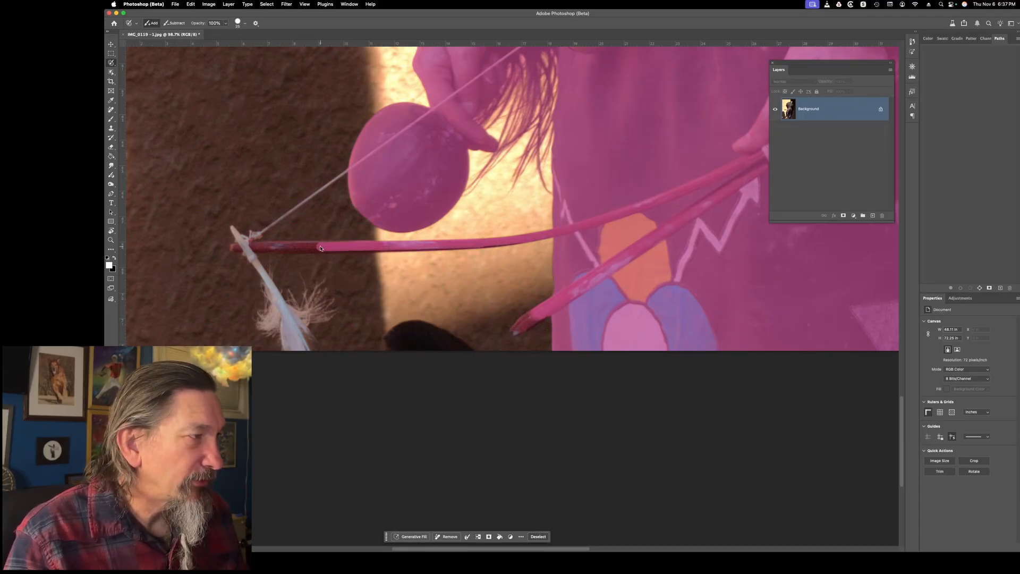
pyautogui.keyDown('shift'); pyautogui.click(233, 247); pyautogui.keyUp('shift')
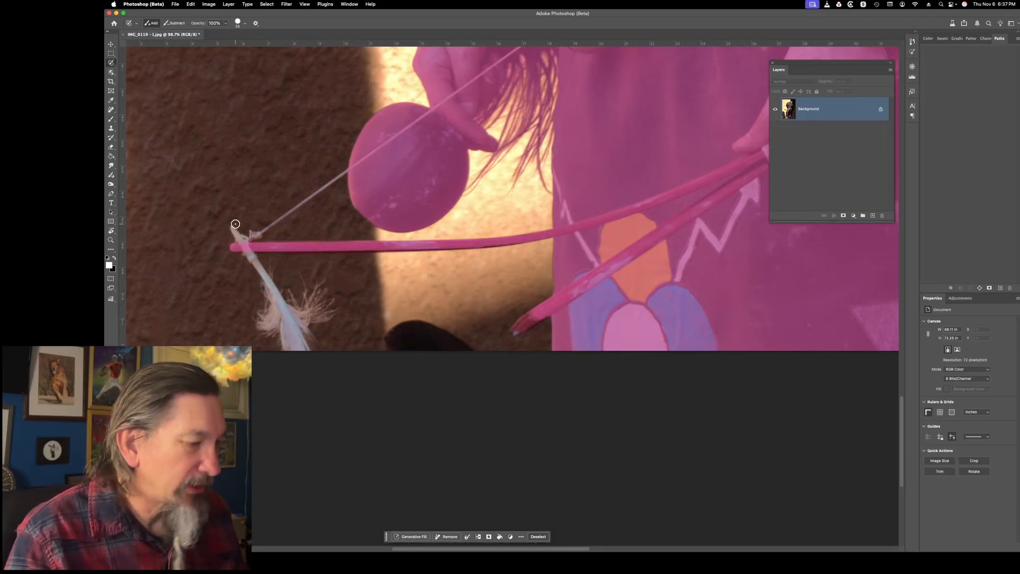
# Paint the bow's tip, the hanging feather with its fluff, and the bowstring up to the round rattle into the selection
pyautogui.press('[')
pyautogui.press('[')
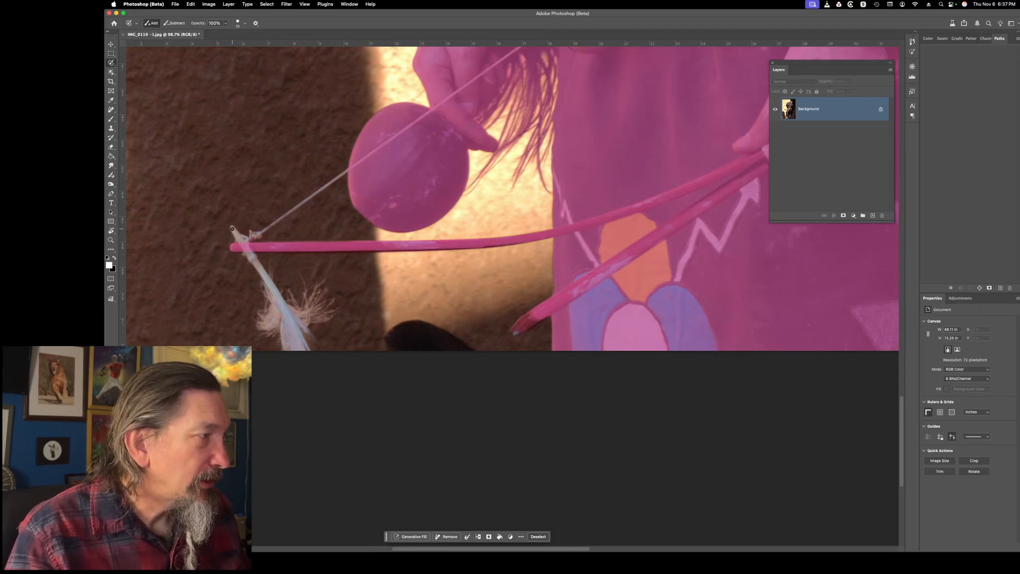
pyautogui.moveTo(232, 228); pyautogui.dragTo(237, 234)
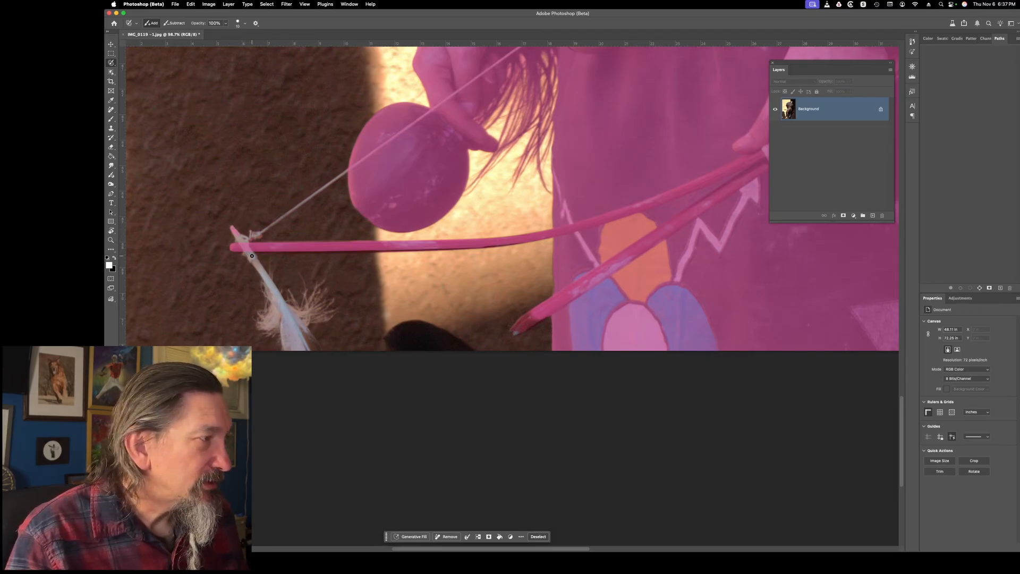
pyautogui.keyDown('shift'); pyautogui.click(273, 283); pyautogui.keyUp('shift')
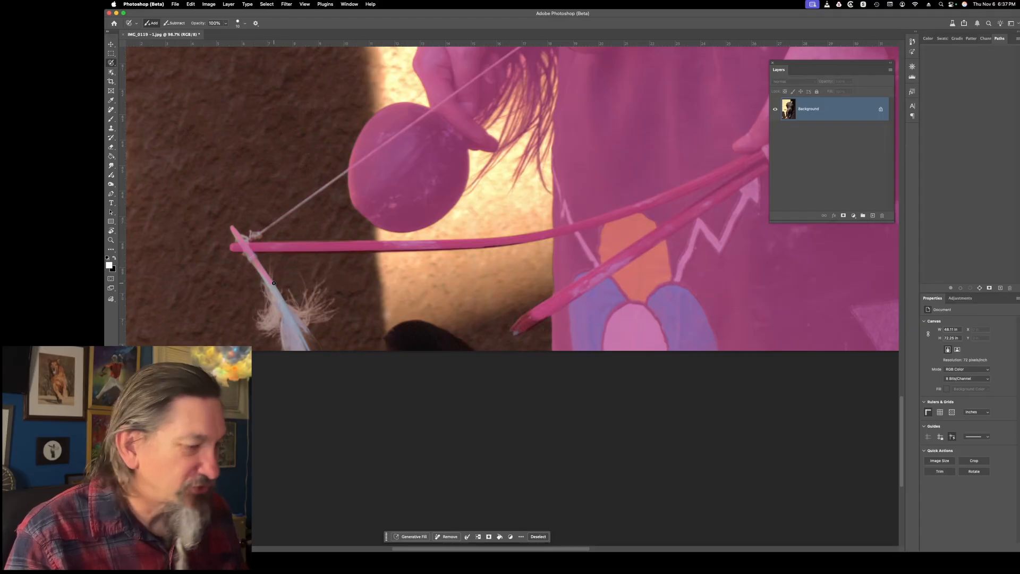
pyautogui.keyDown('shift'); pyautogui.click(283, 304); pyautogui.keyUp('shift')
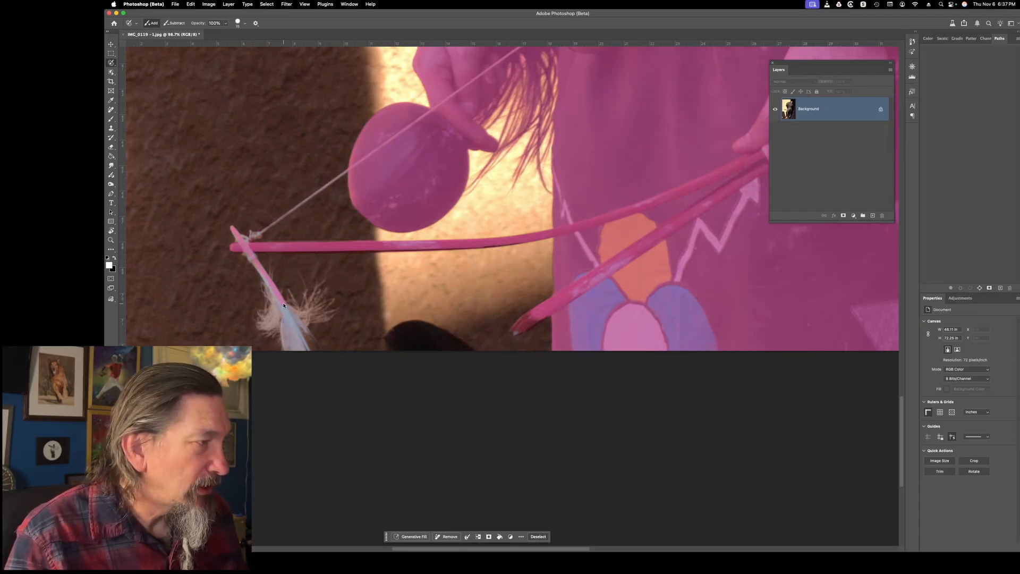
pyautogui.keyDown('shift'); pyautogui.click(303, 348); pyautogui.keyUp('shift')
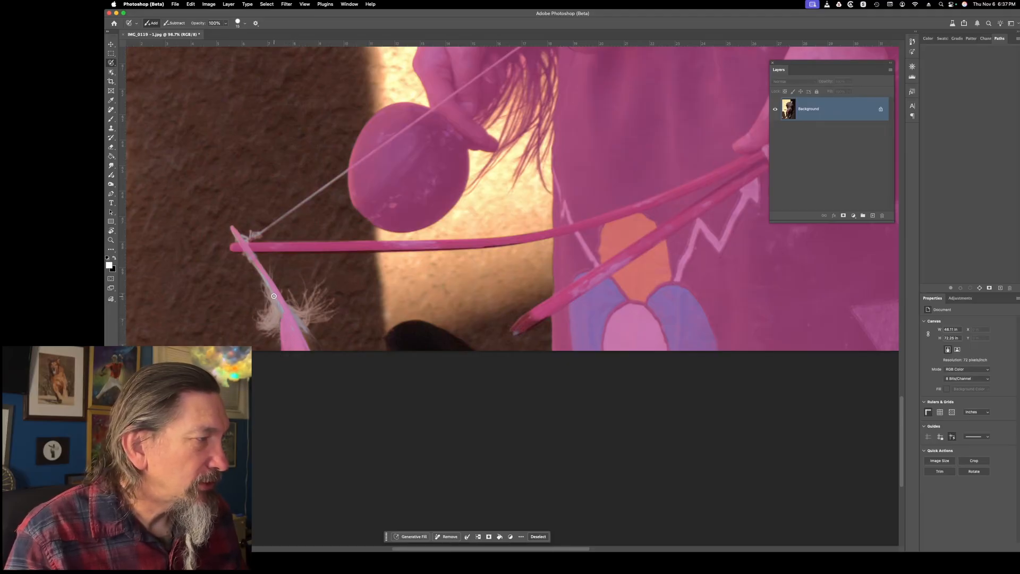
pyautogui.moveTo(267, 285)
pyautogui.mouseDown()
pyautogui.moveTo(282, 318)
pyautogui.moveTo(267, 335)
pyautogui.moveTo(262, 281)
pyautogui.moveTo(284, 309)
pyautogui.mouseUp()
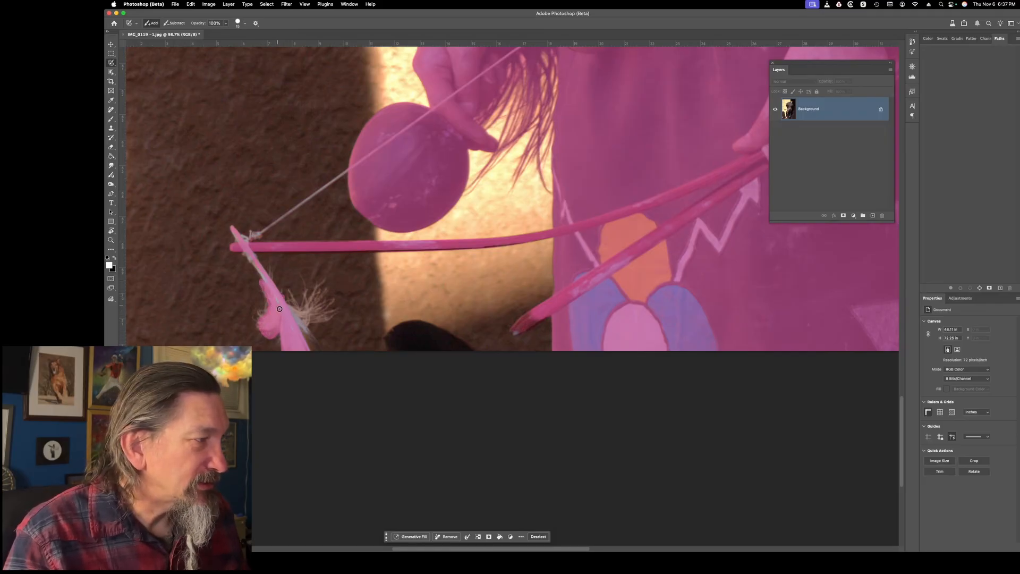
pyautogui.moveTo(310, 332)
pyautogui.mouseDown()
pyautogui.moveTo(305, 301)
pyautogui.moveTo(316, 316)
pyautogui.moveTo(308, 323)
pyautogui.moveTo(332, 319)
pyautogui.moveTo(304, 312)
pyautogui.moveTo(321, 309)
pyautogui.moveTo(305, 311)
pyautogui.moveTo(287, 291)
pyautogui.mouseUp()
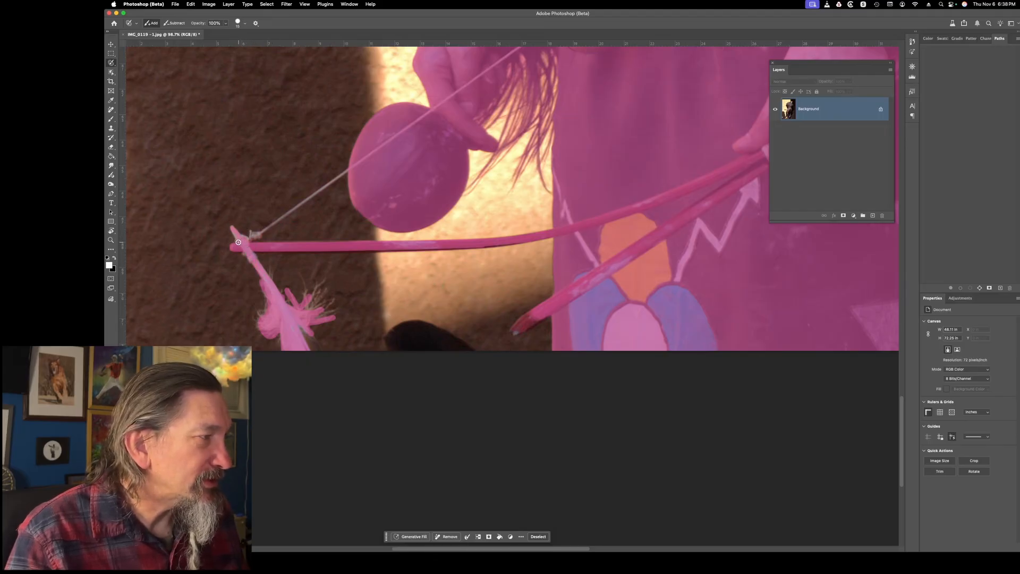
pyautogui.press('[')
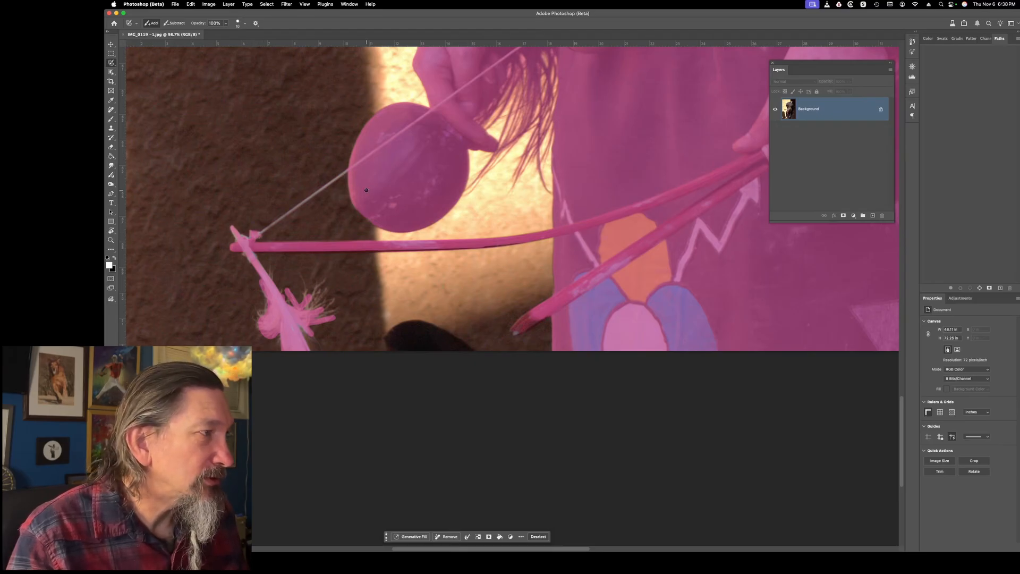
pyautogui.click(357, 165)
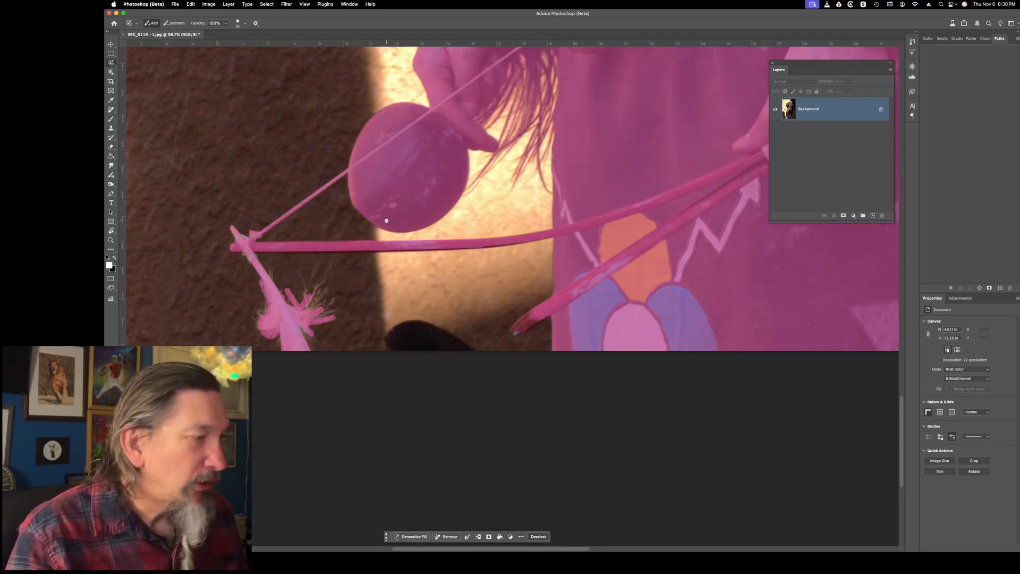
# Copy the selected figure onto its own layer and add an empty layer directly above the Background
pyautogui.press('super+0')
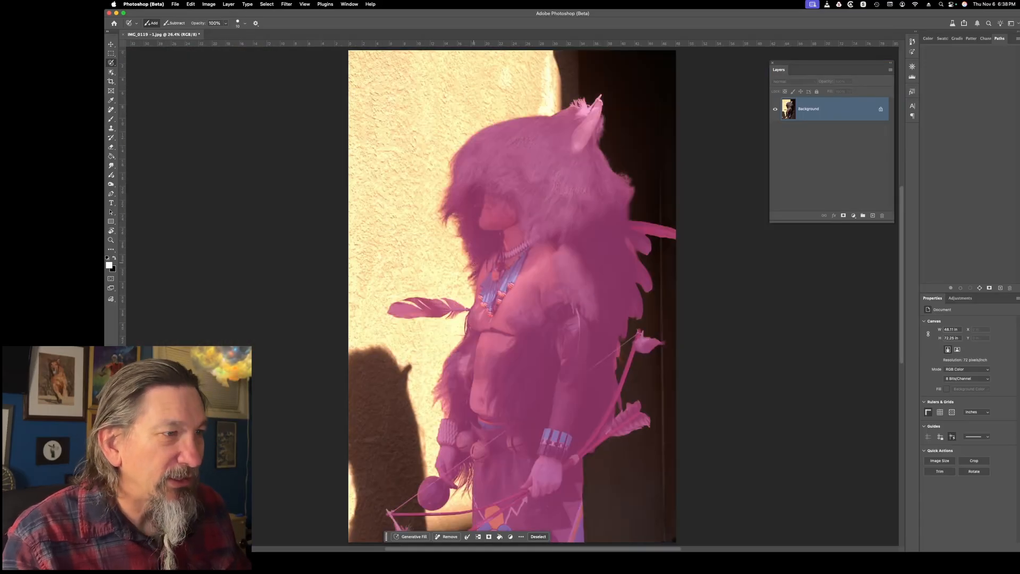
pyautogui.press('super+j')
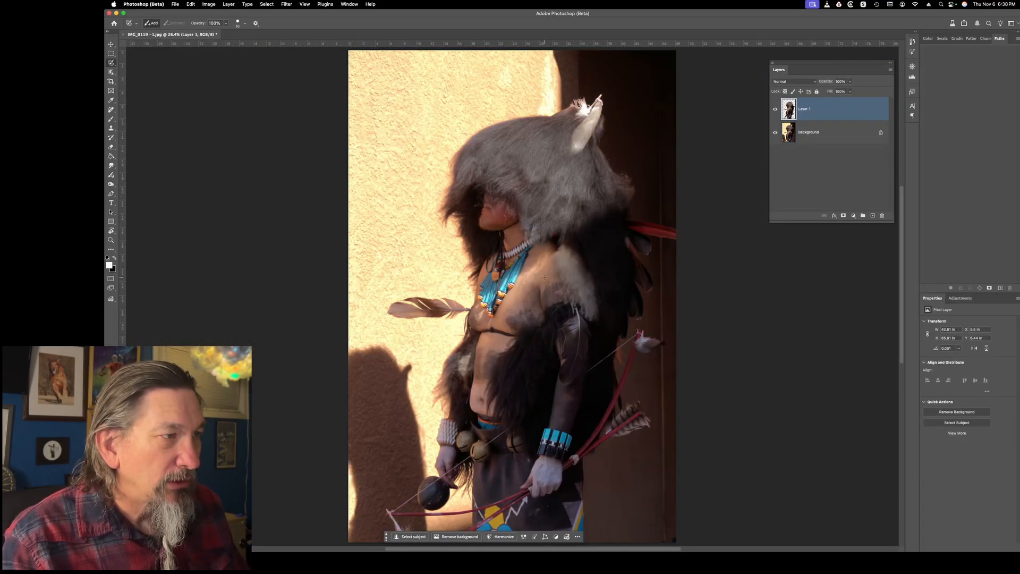
pyautogui.click(847, 133)
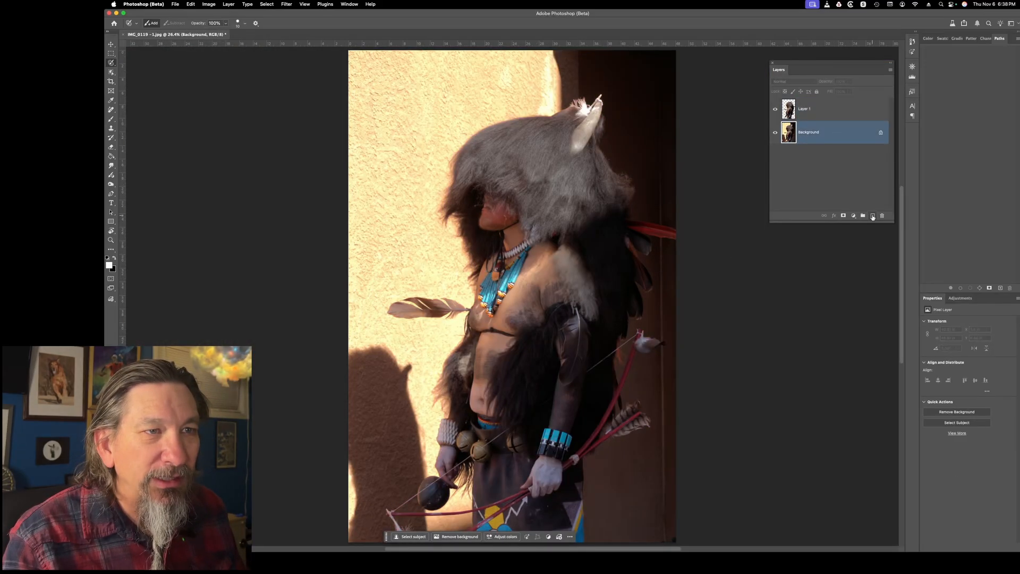
pyautogui.click(873, 215)
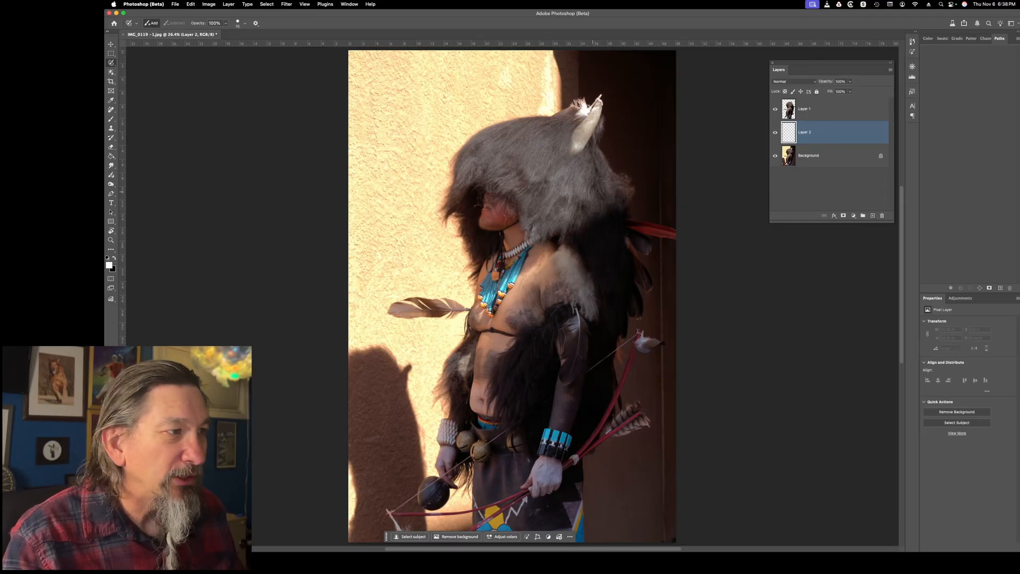
# Select the whole canvas and run Generative Fill on the empty layer with the prompt "open prairie"
pyautogui.click(111, 44)
pyautogui.press('super+a')
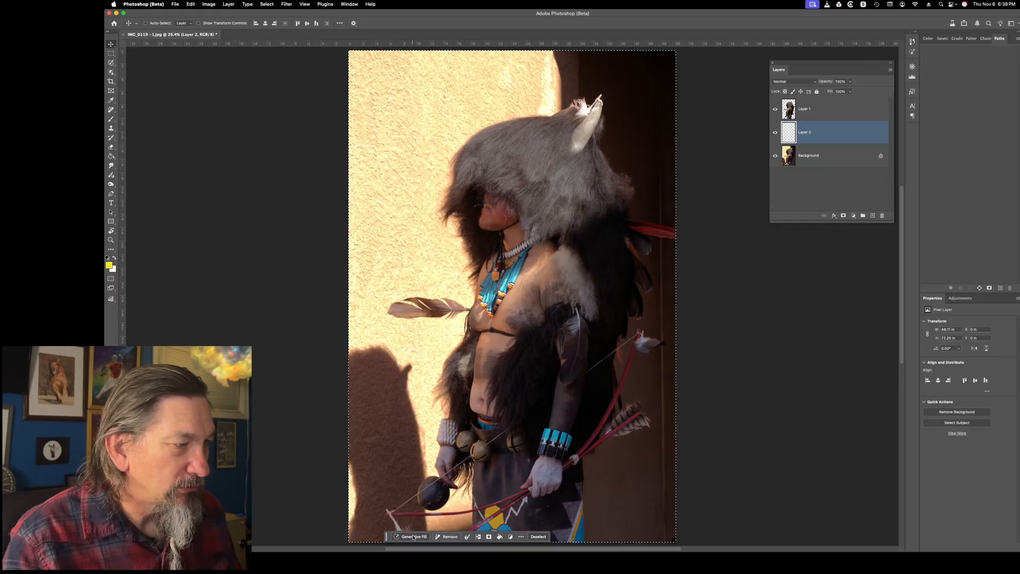
pyautogui.click(410, 536)
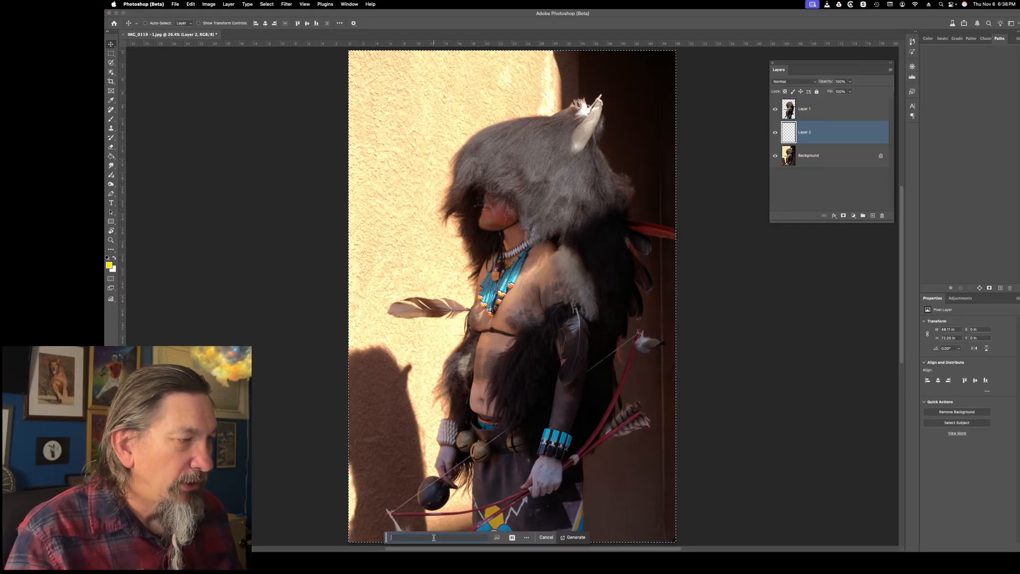
pyautogui.write('open')
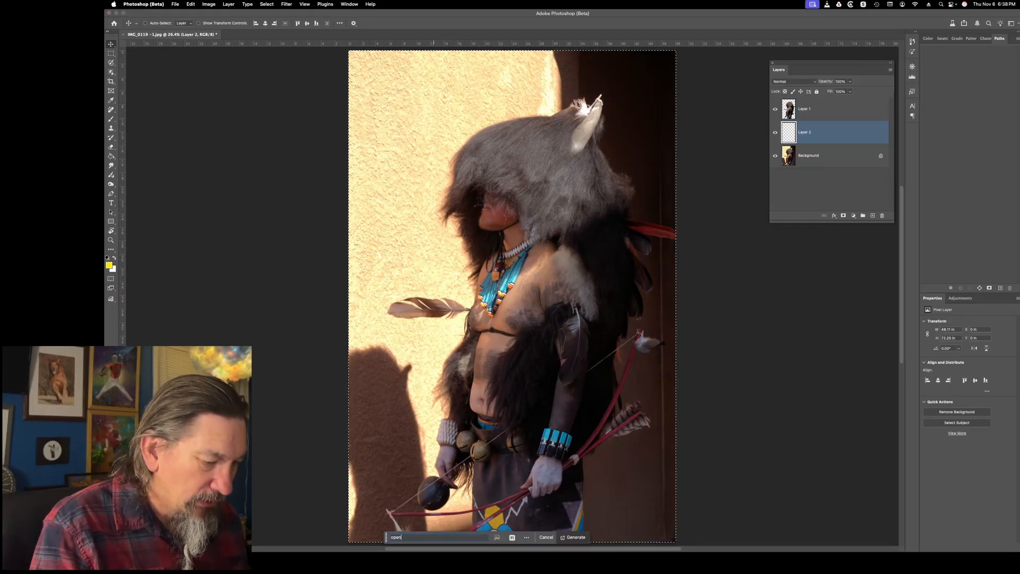
pyautogui.write(' pr')
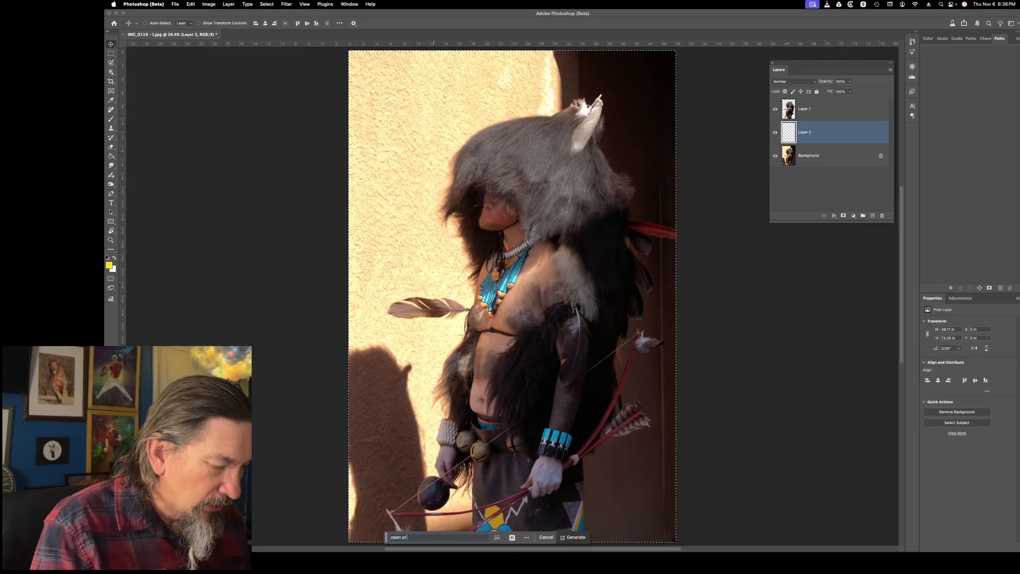
pyautogui.write('airie')
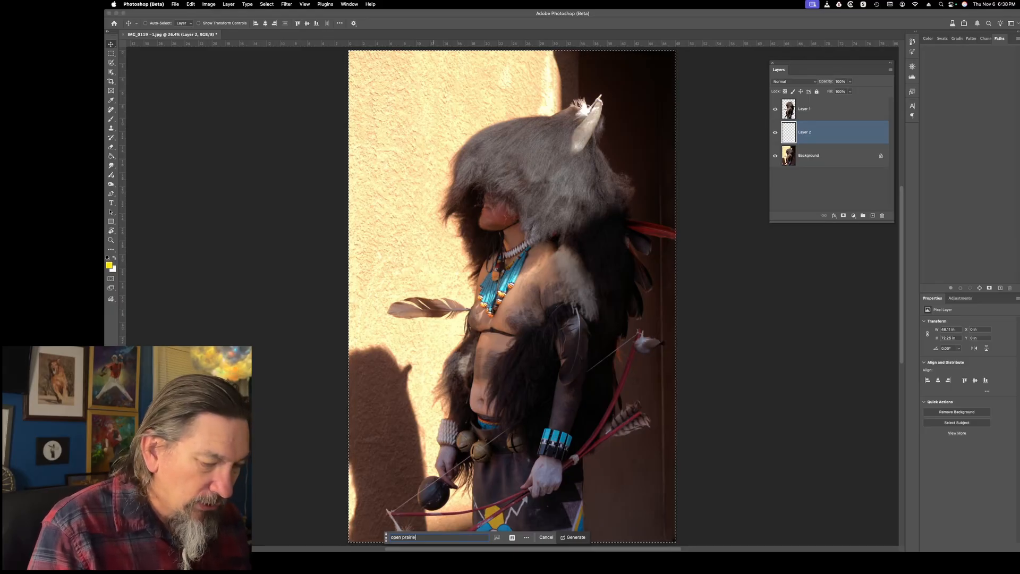
pyautogui.press('Return')
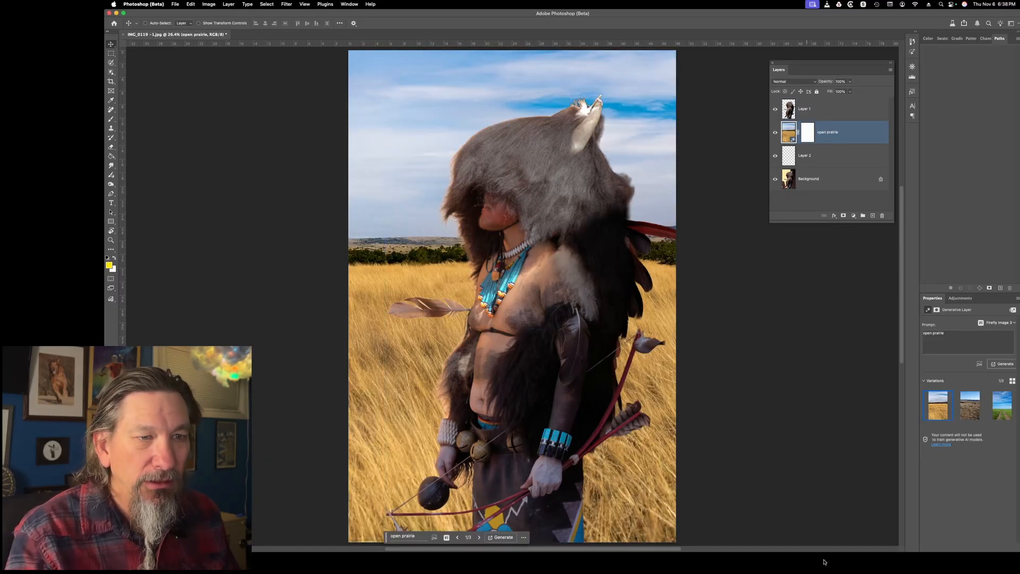
# Compare the generated prairie variations and keep the first one, with golden grass under a cloudy sky
pyautogui.click(972, 412)
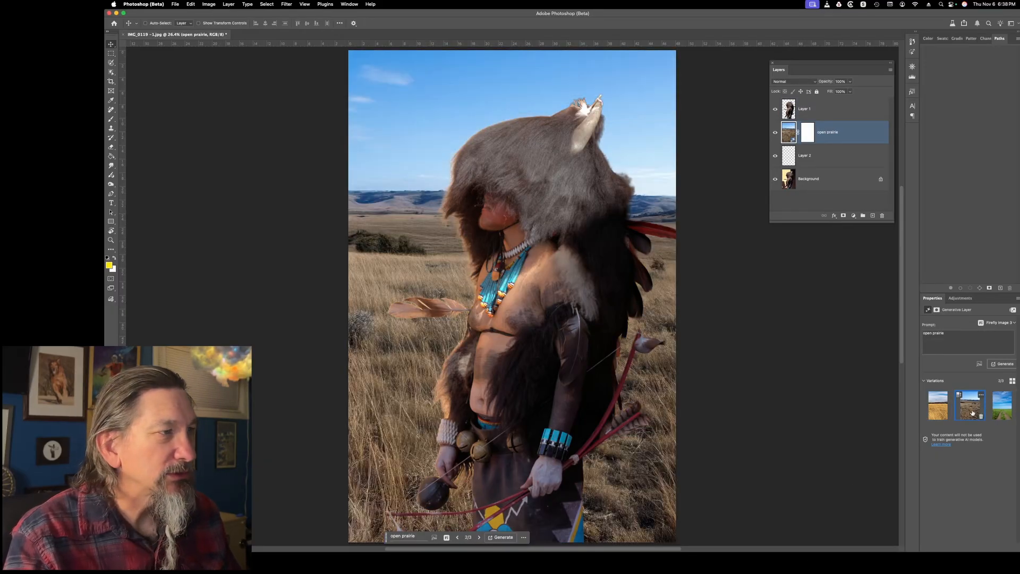
pyautogui.click(997, 415)
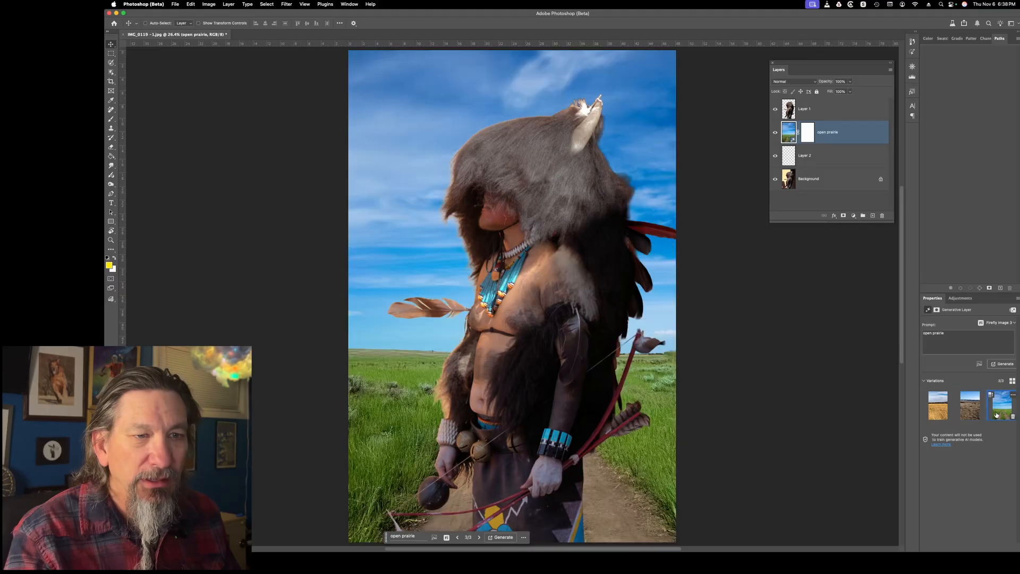
pyautogui.click(937, 416)
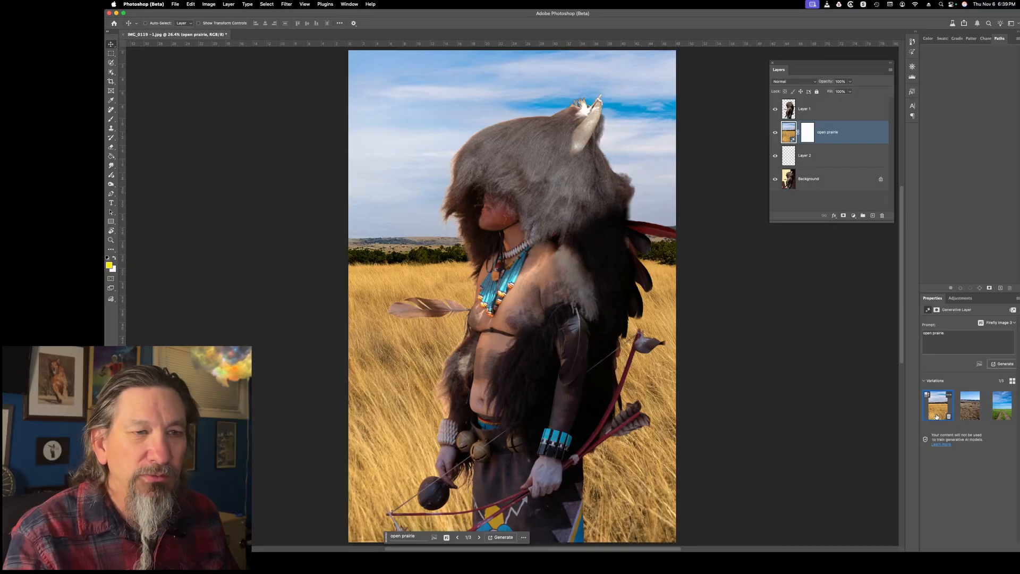
pyautogui.click(963, 411)
pyautogui.click(933, 410)
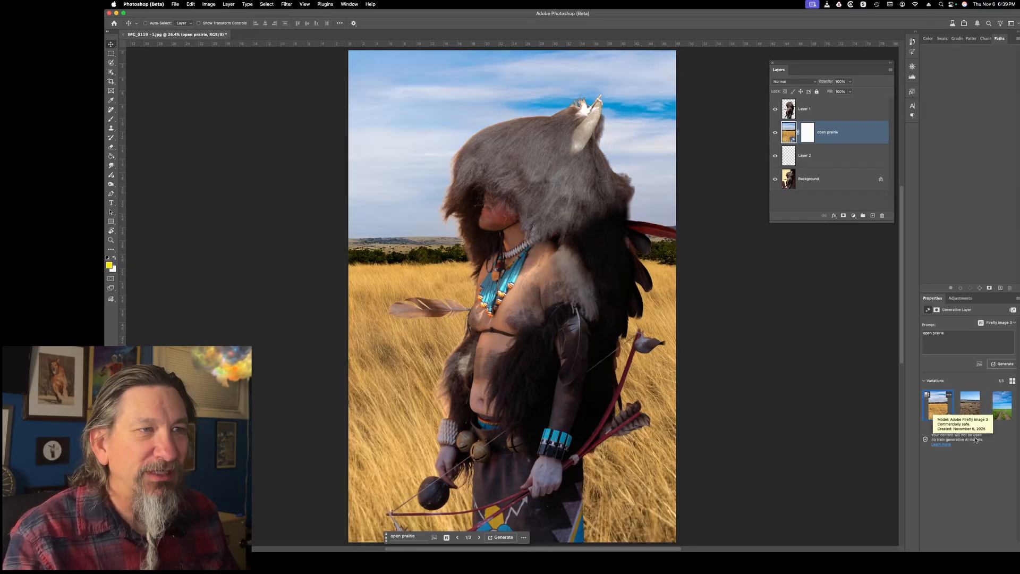
pyautogui.click(832, 110)
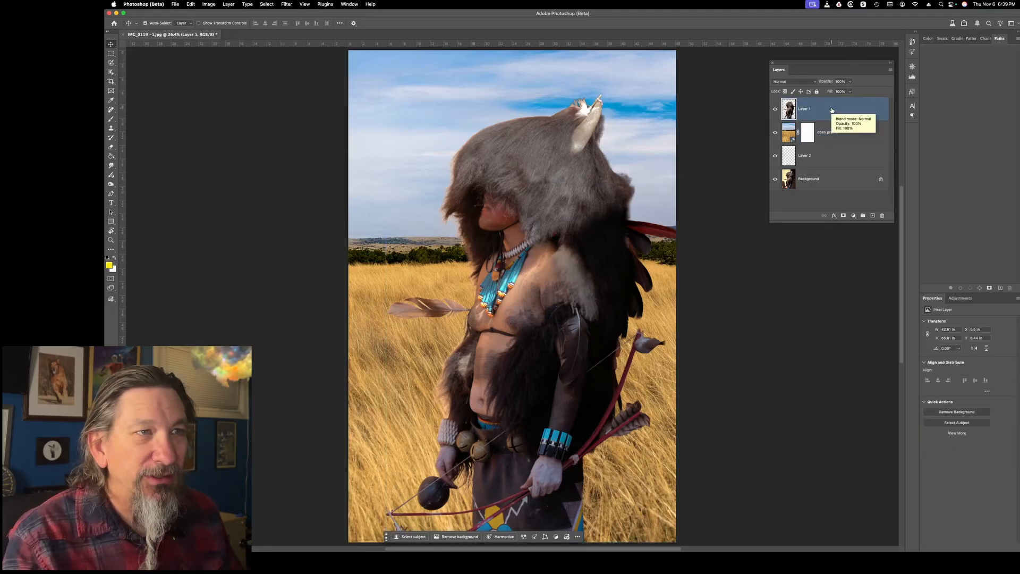
pyautogui.press('super+w')
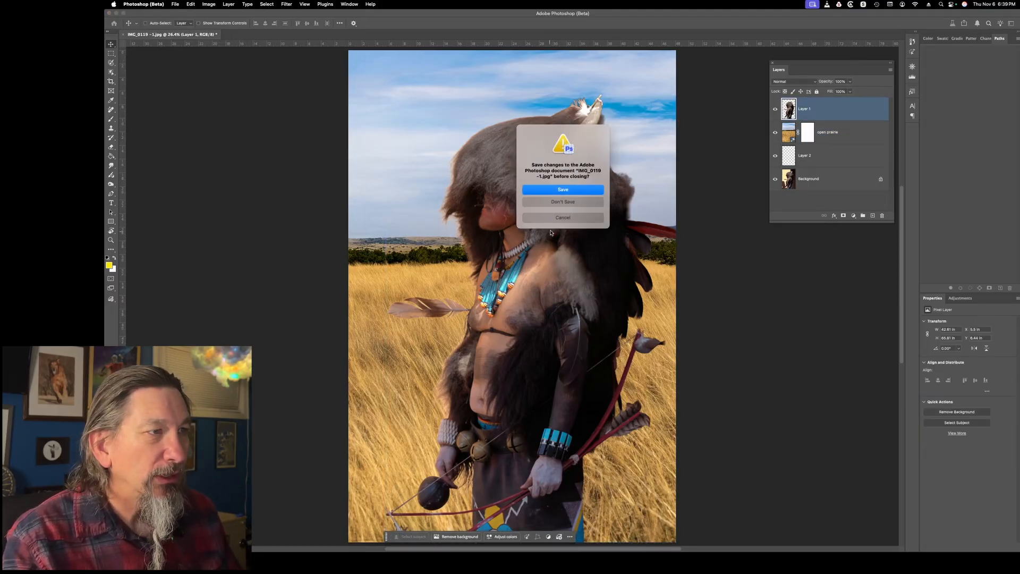
pyautogui.click(562, 218)
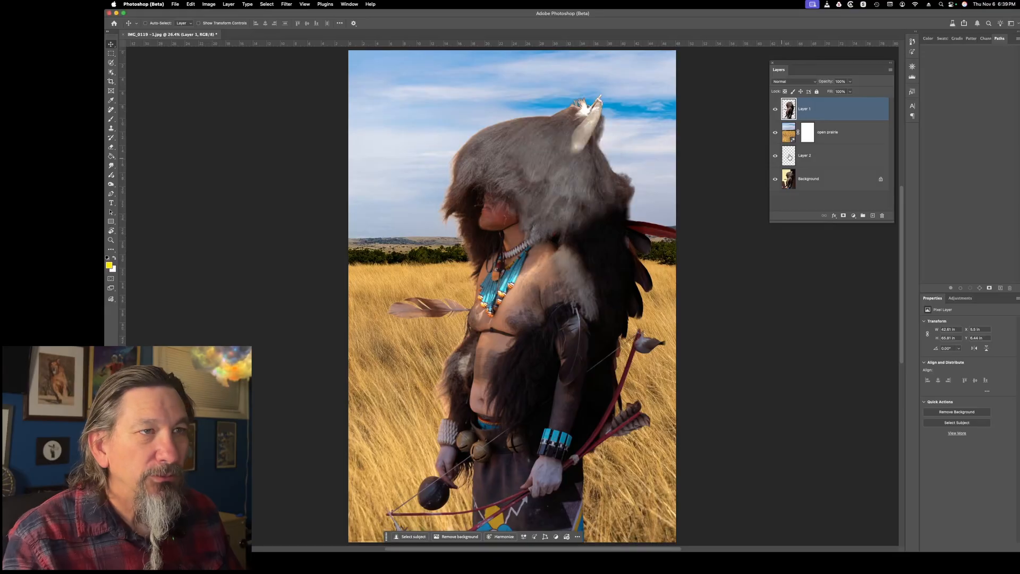
# Rasterize the open prairie layer and merge the figure layer down into it, applying the layer mask
pyautogui.rightClick(842, 135)
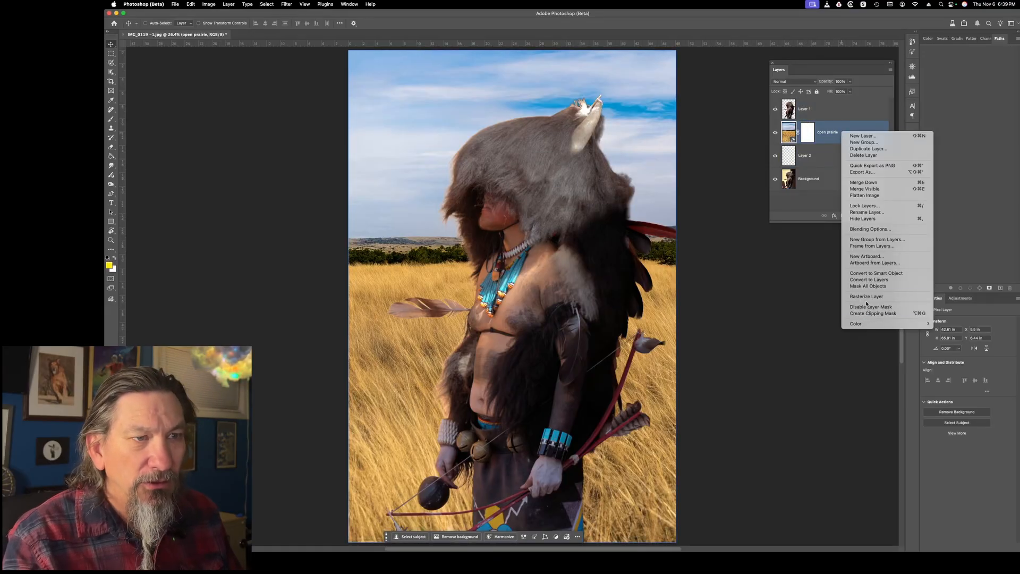
pyautogui.click(866, 296)
pyautogui.rightClick(821, 131)
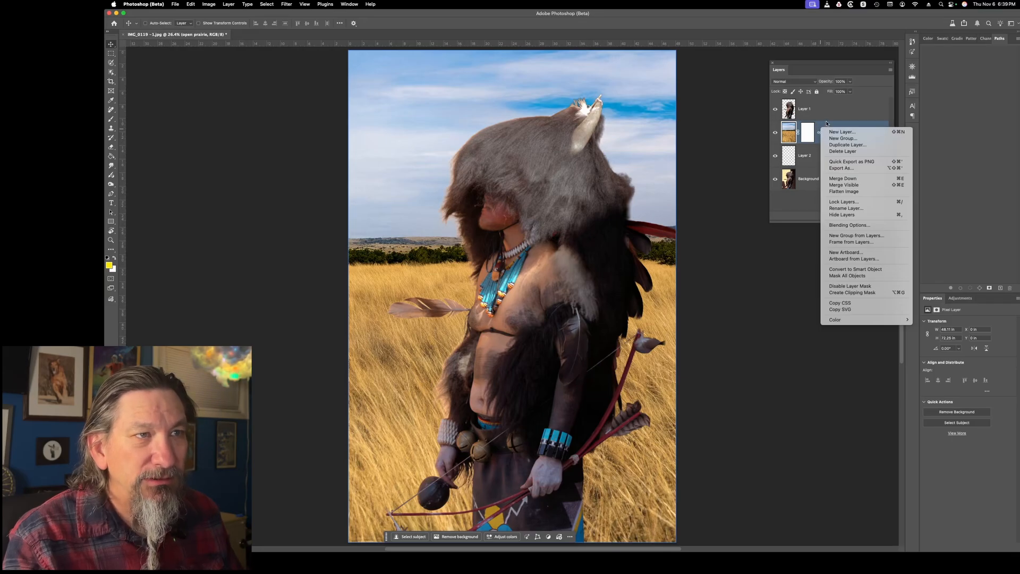
pyautogui.click(824, 113)
pyautogui.press('super+e')
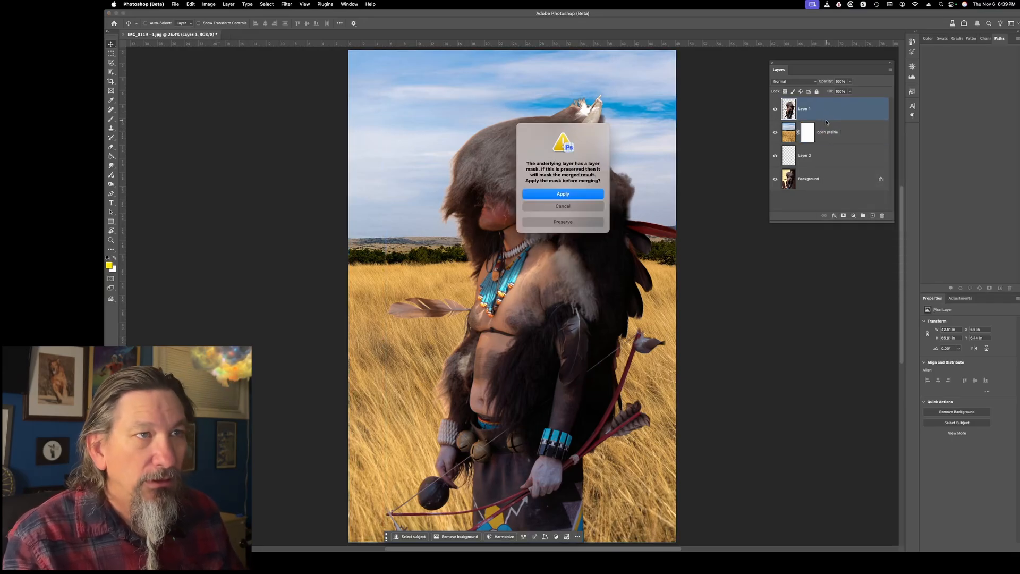
pyautogui.click(558, 195)
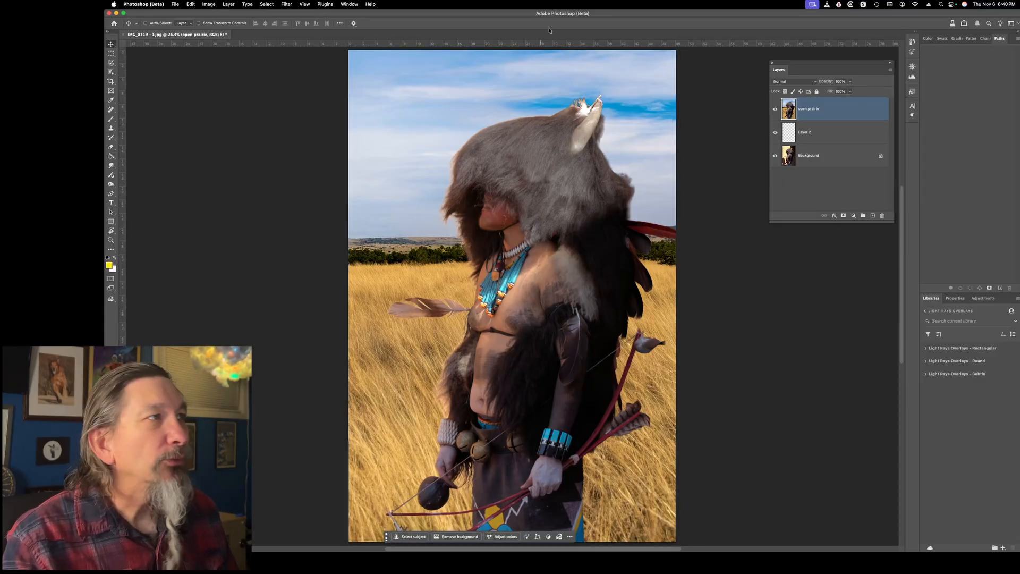
# Enable the Style Transfer neural filter on the merged layer with "The Basket of Apples.jpg" as its custom reference image
pyautogui.click(288, 3)
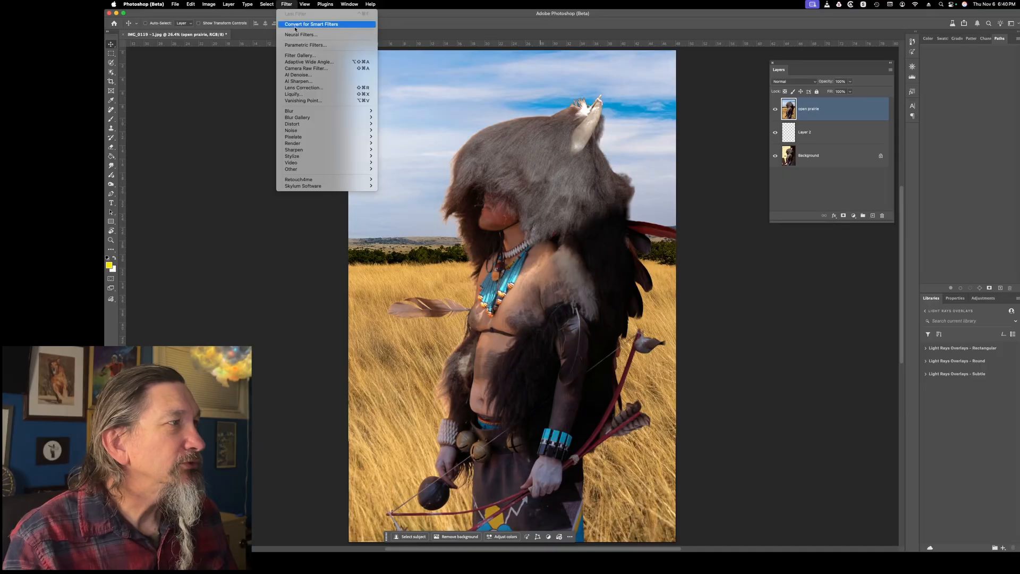
pyautogui.click(335, 58)
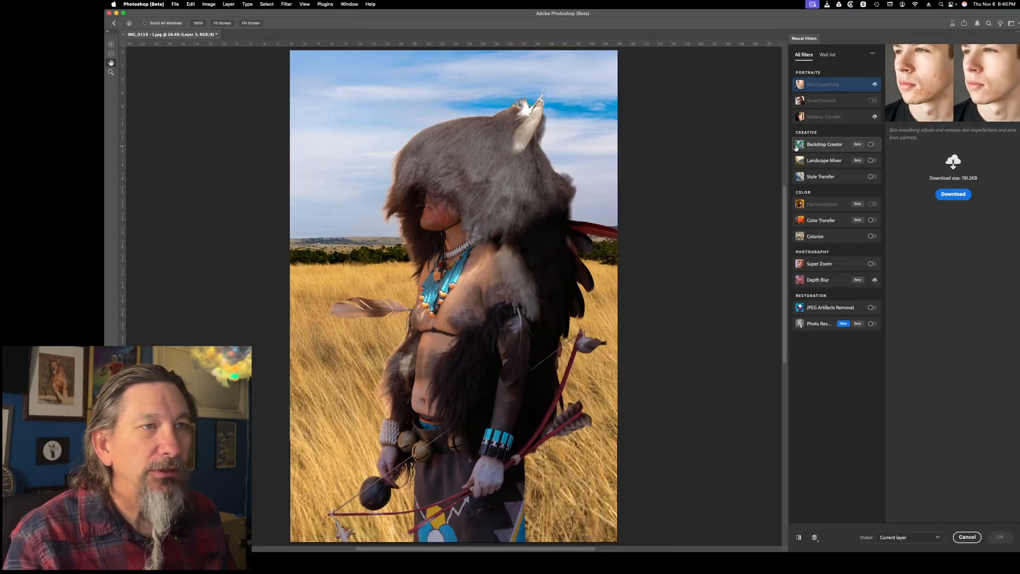
pyautogui.click(871, 176)
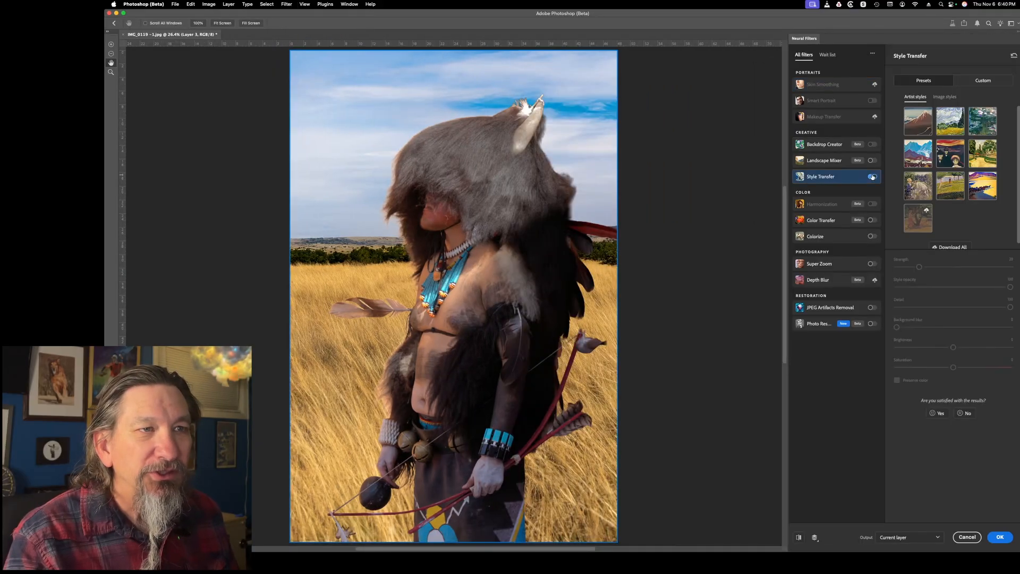
pyautogui.click(973, 81)
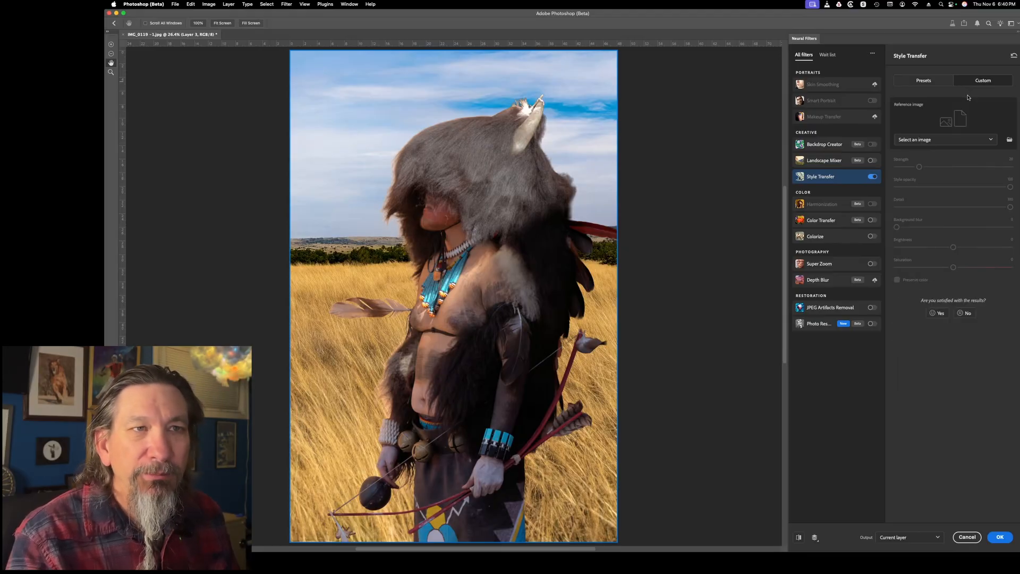
pyautogui.click(953, 141)
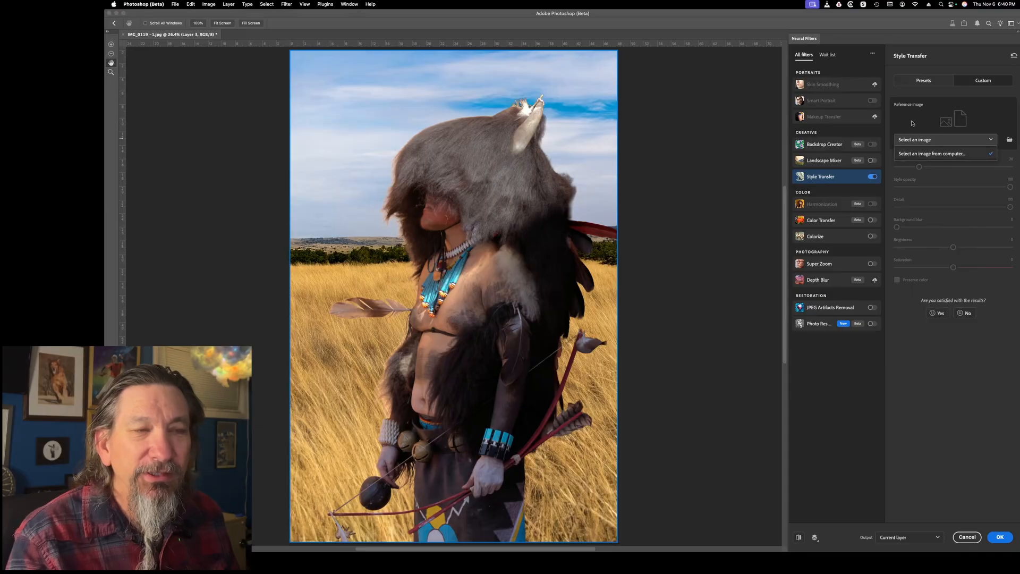
pyautogui.click(938, 154)
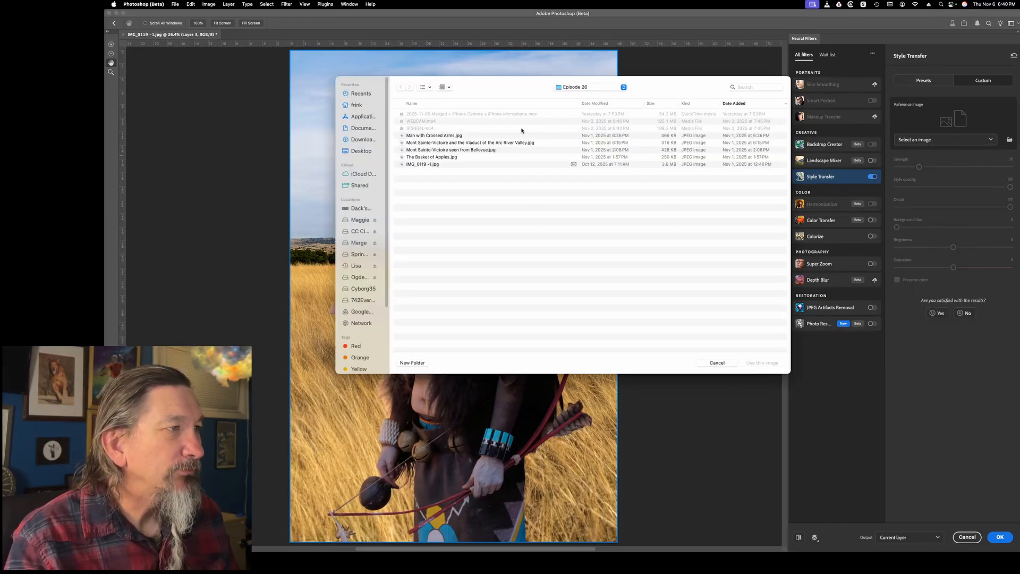
pyautogui.click(471, 158)
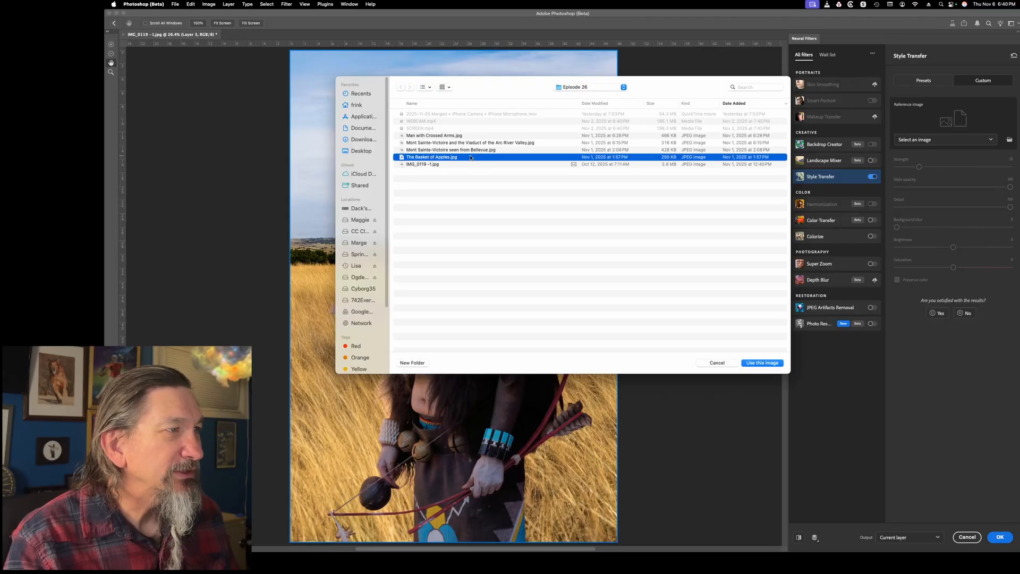
pyautogui.click(771, 363)
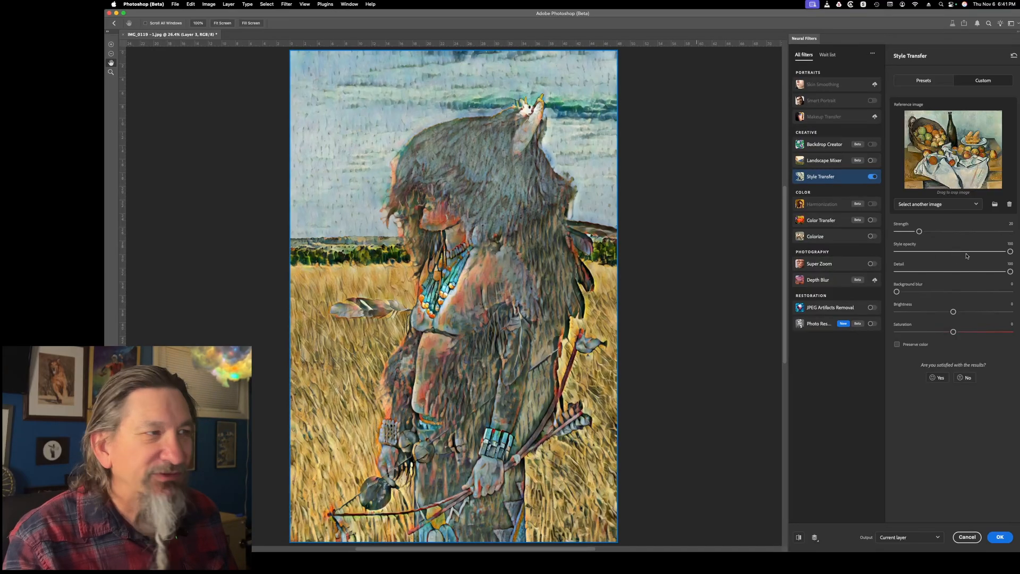
# Set the style opacity to 52 and apply the style transfer with its output on a new layer
pyautogui.moveTo(1010, 253); pyautogui.dragTo(939, 252)
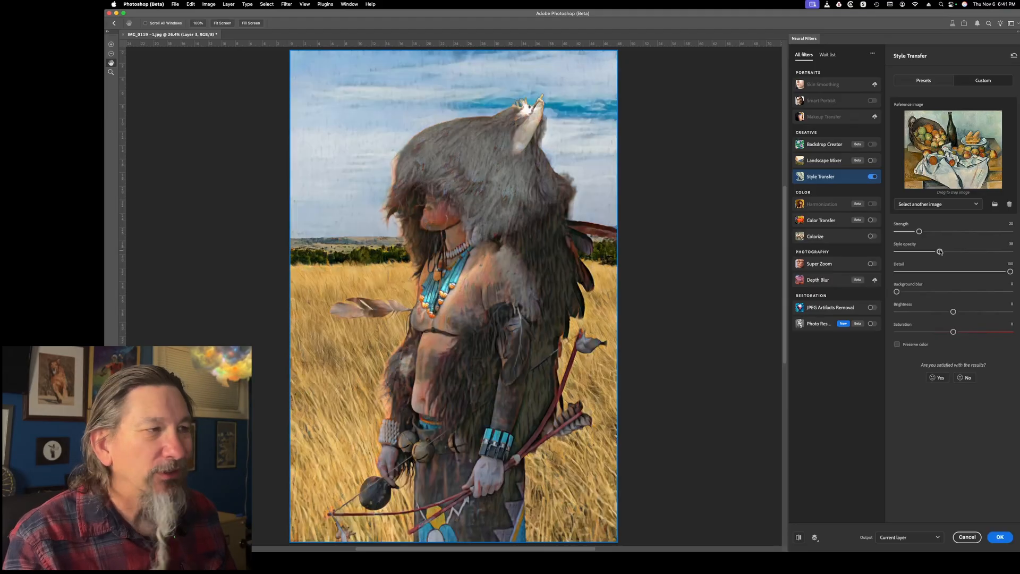
pyautogui.moveTo(939, 251); pyautogui.dragTo(956, 252)
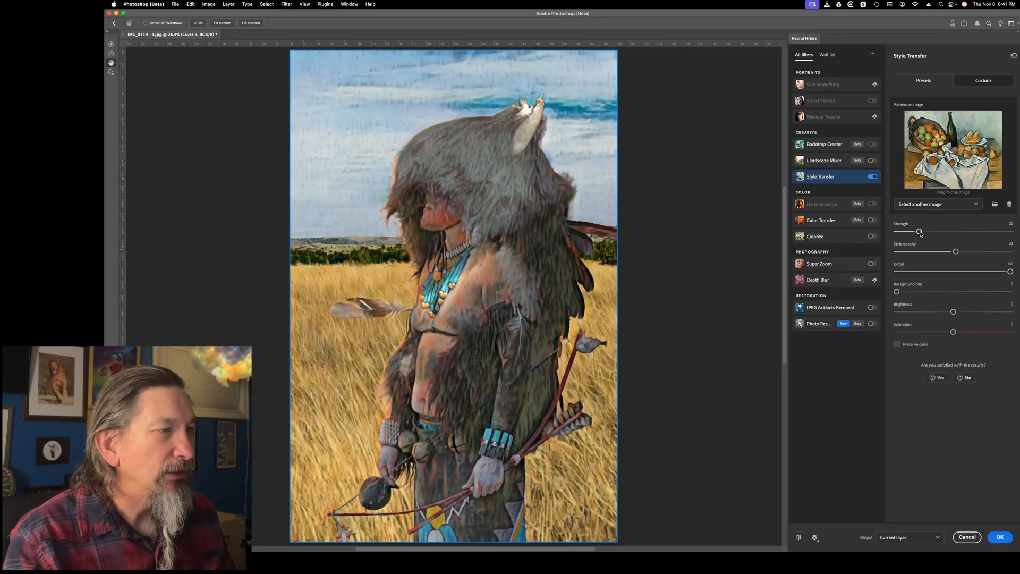
pyautogui.click(913, 537)
pyautogui.click(906, 532)
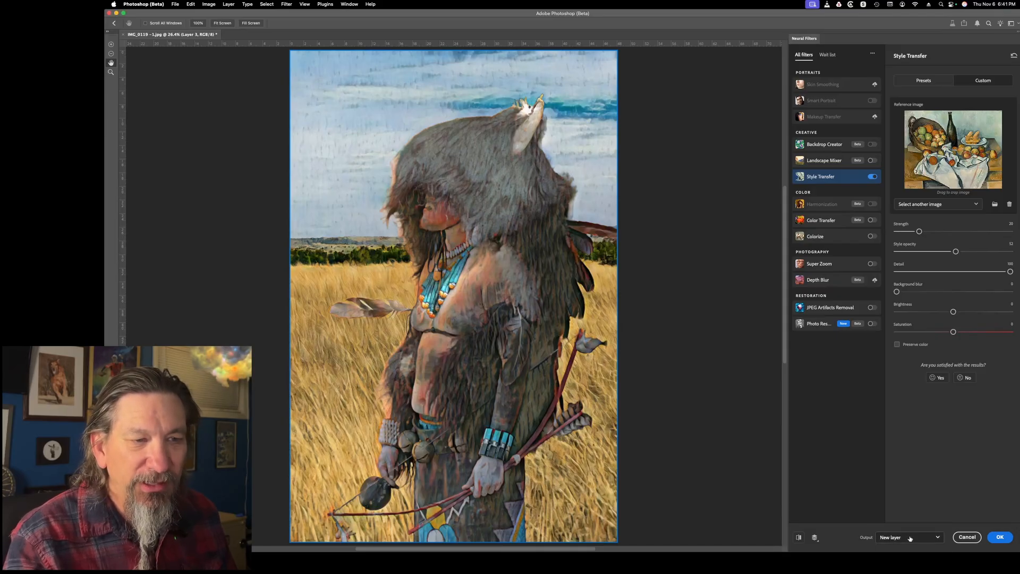
pyautogui.click(1003, 540)
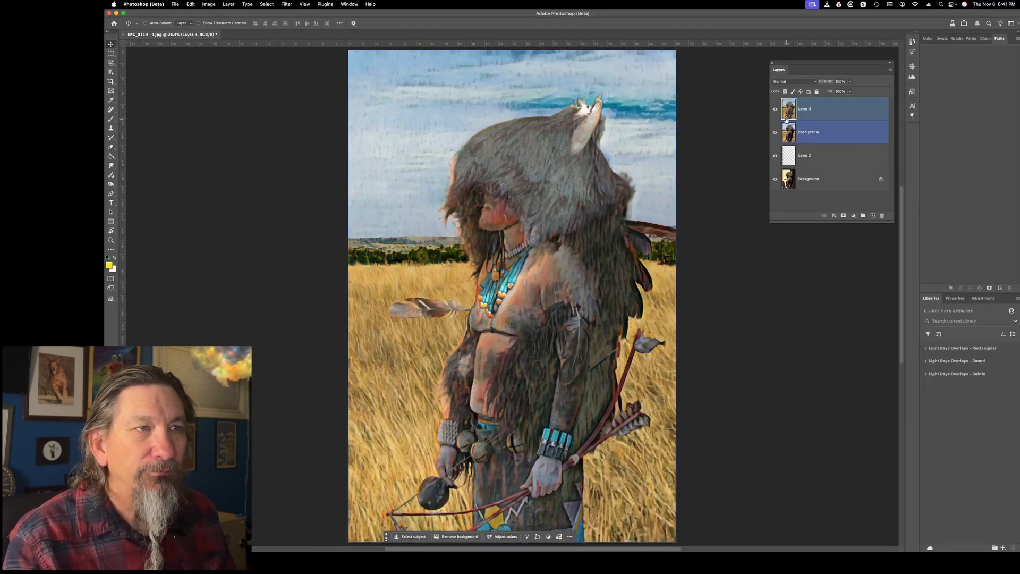
# Hide the styled layer and enable Style Transfer on the open prairie layer with "Mont Sainte-Victoire and the Viaduct of the Arc River Valley.jpg" as custom reference
pyautogui.click(775, 109)
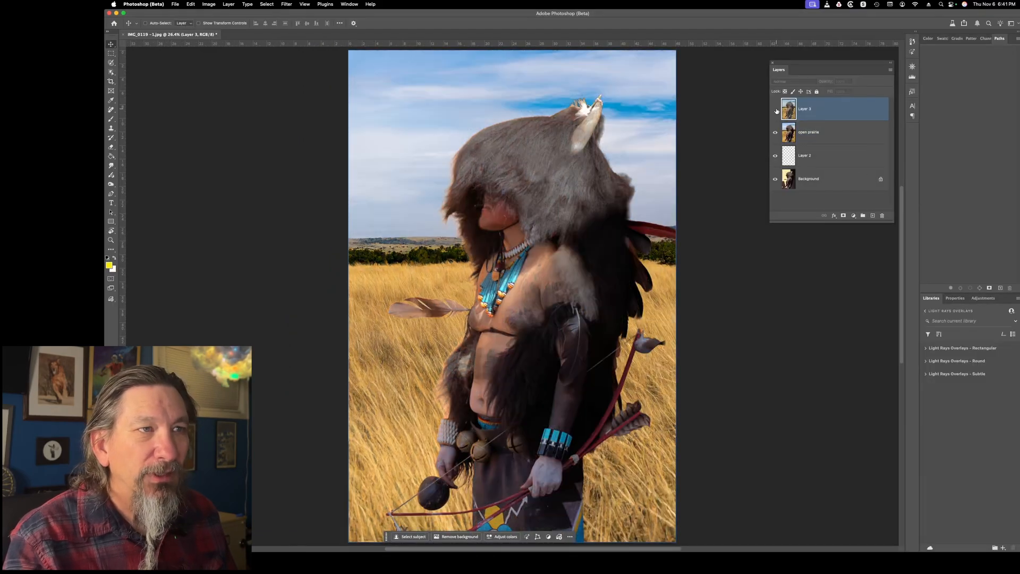
pyautogui.click(818, 132)
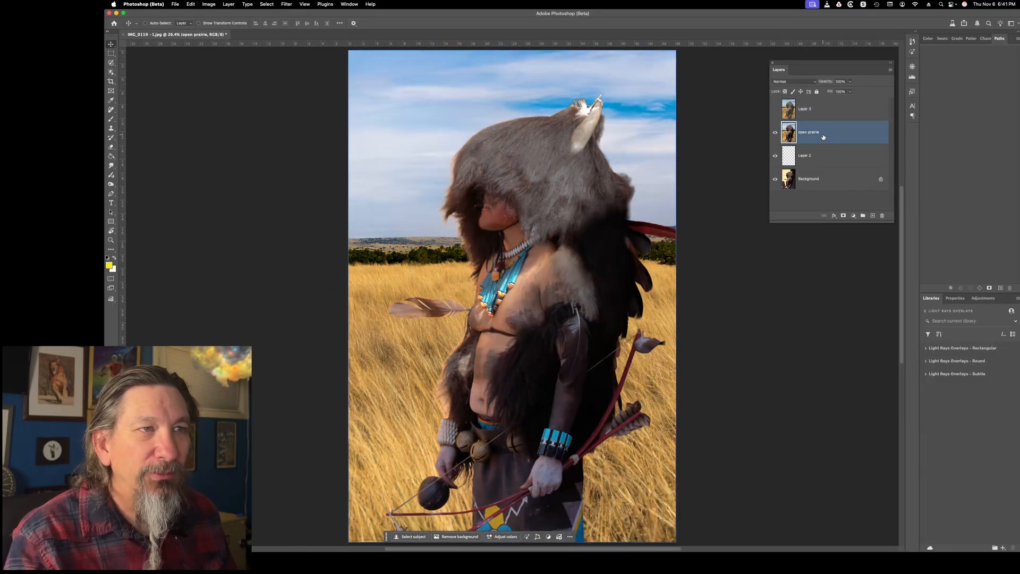
pyautogui.click(280, 3)
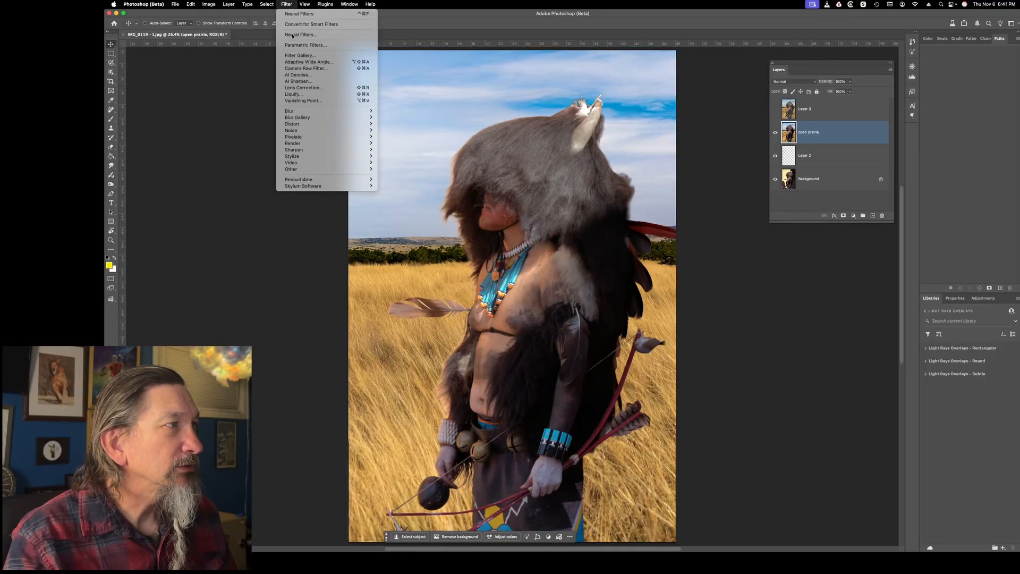
pyautogui.click(301, 35)
pyautogui.click(875, 178)
pyautogui.click(983, 80)
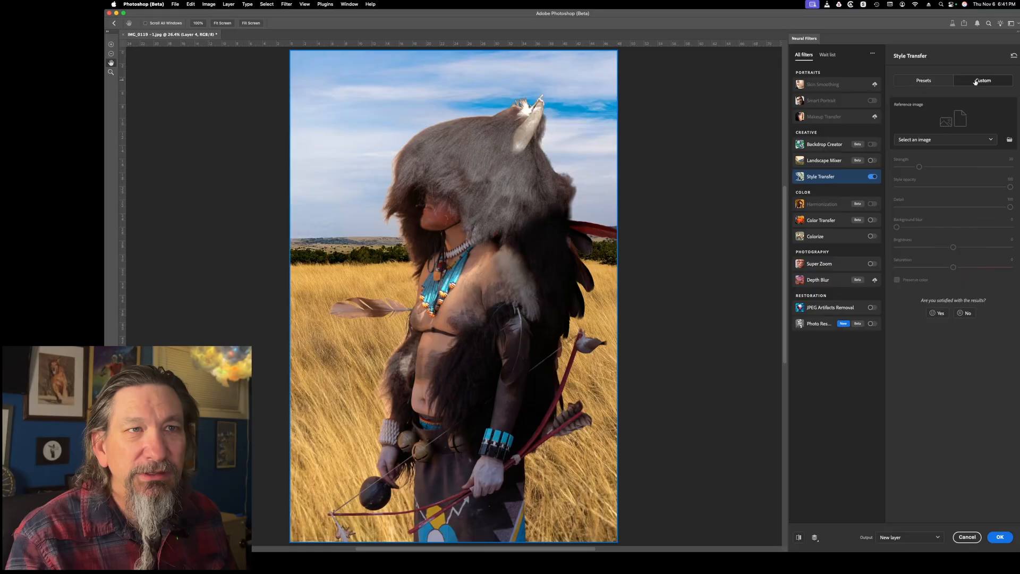
pyautogui.click(944, 140)
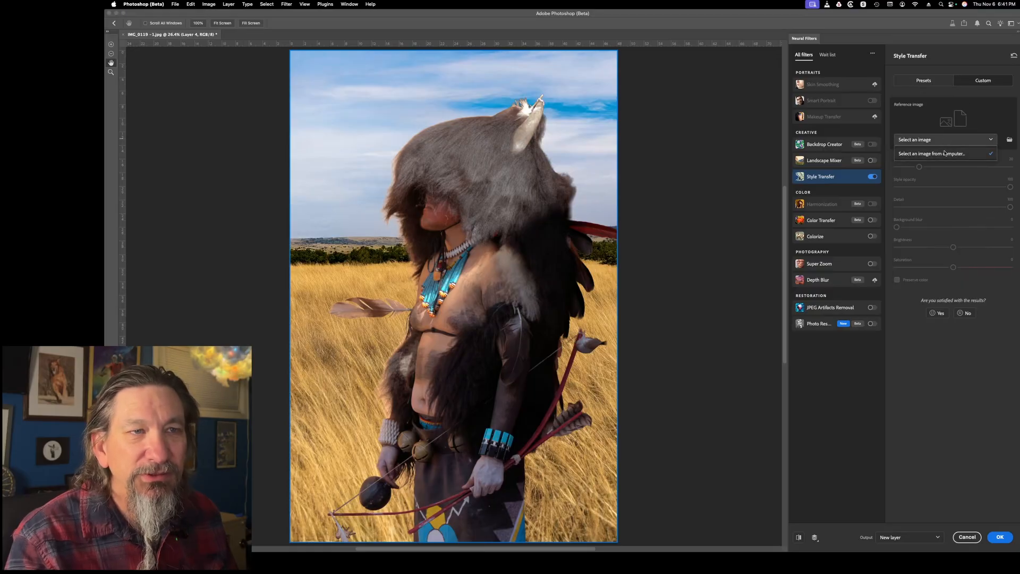
pyautogui.click(945, 153)
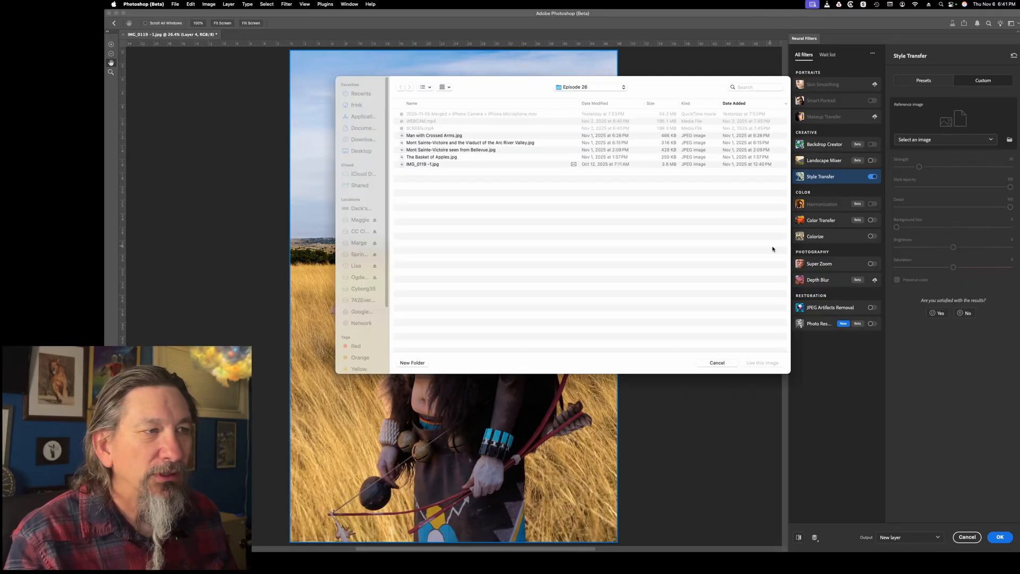
pyautogui.click(458, 143)
pyautogui.click(767, 361)
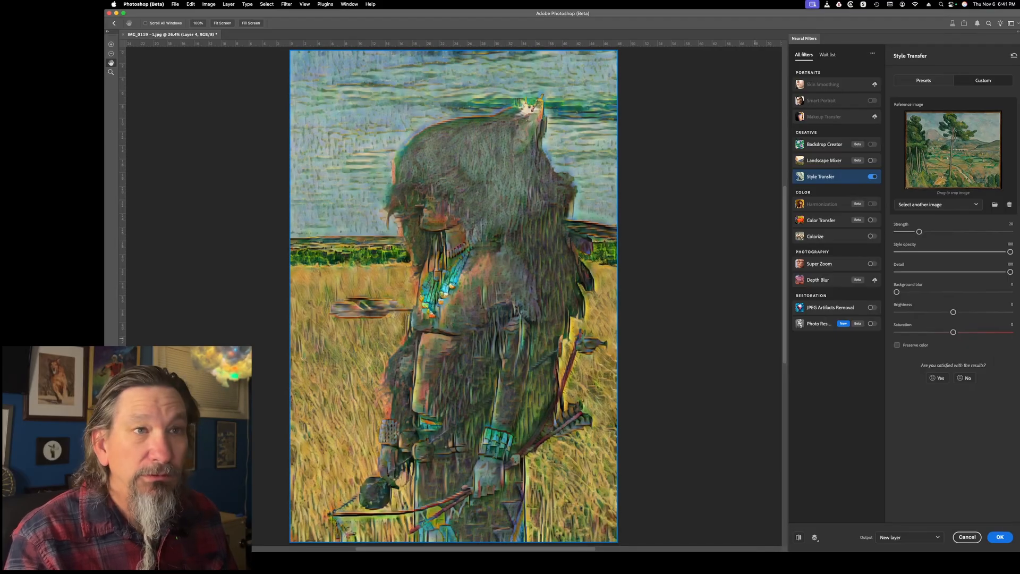
# Apply the style transfer to a new layer at a style opacity of 47 and hide that layer
pyautogui.click(950, 252)
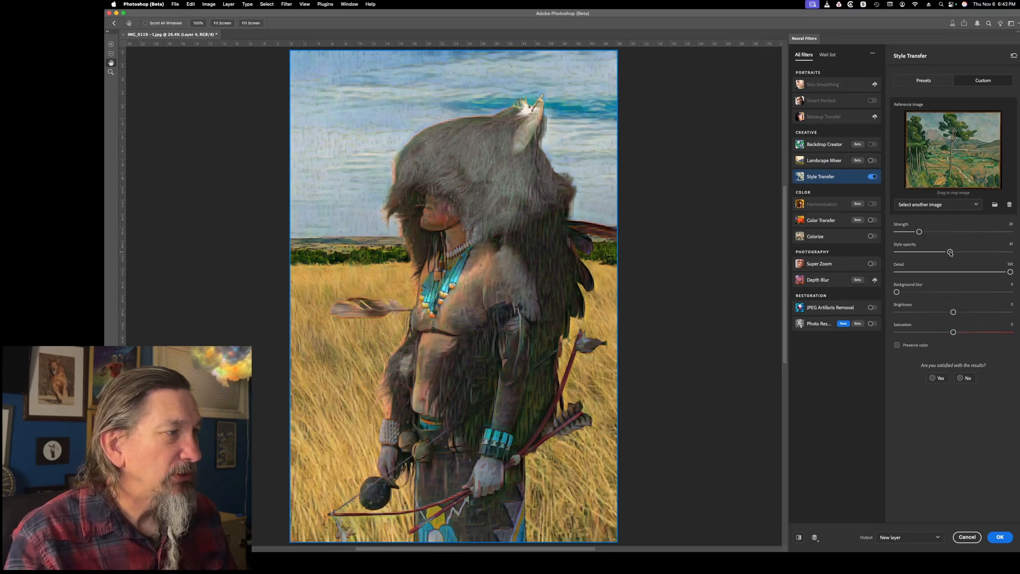
pyautogui.click(1000, 537)
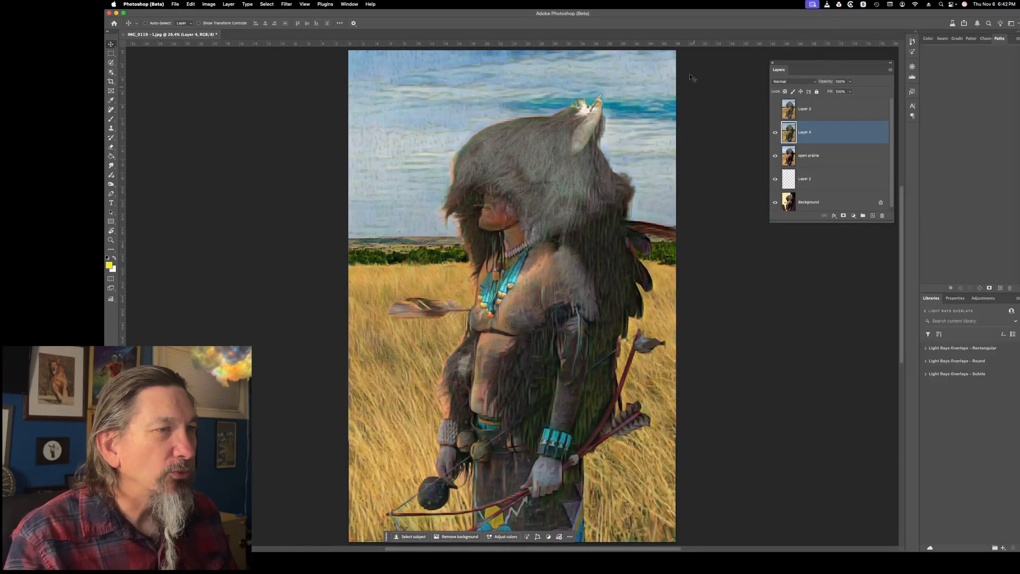
pyautogui.click(775, 132)
pyautogui.click(774, 133)
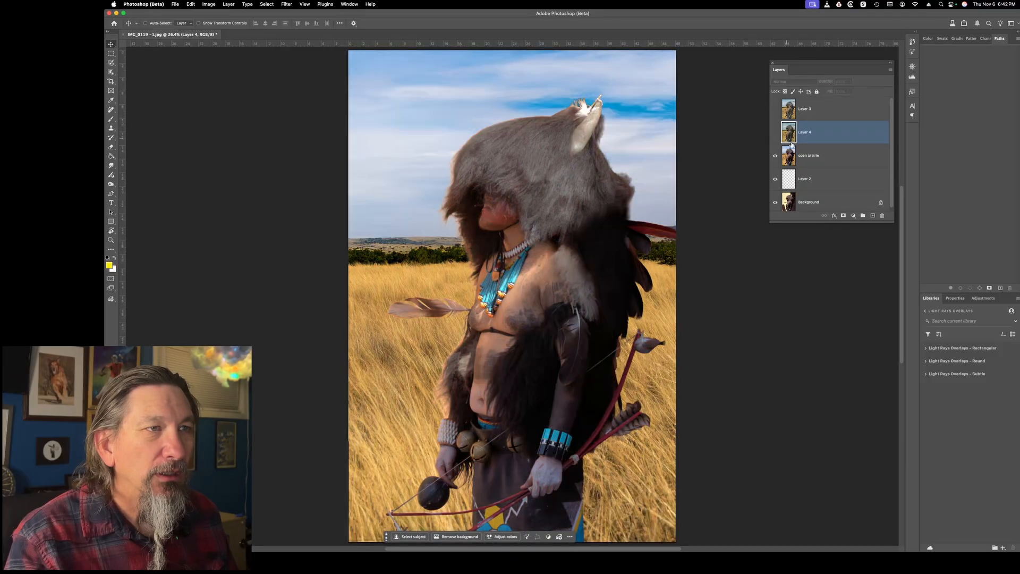
# Enable the Style Transfer neural filter on the open prairie layer with "Man with Crossed Arms.jpg" as its custom reference image
pyautogui.click(829, 155)
pyautogui.click(287, 4)
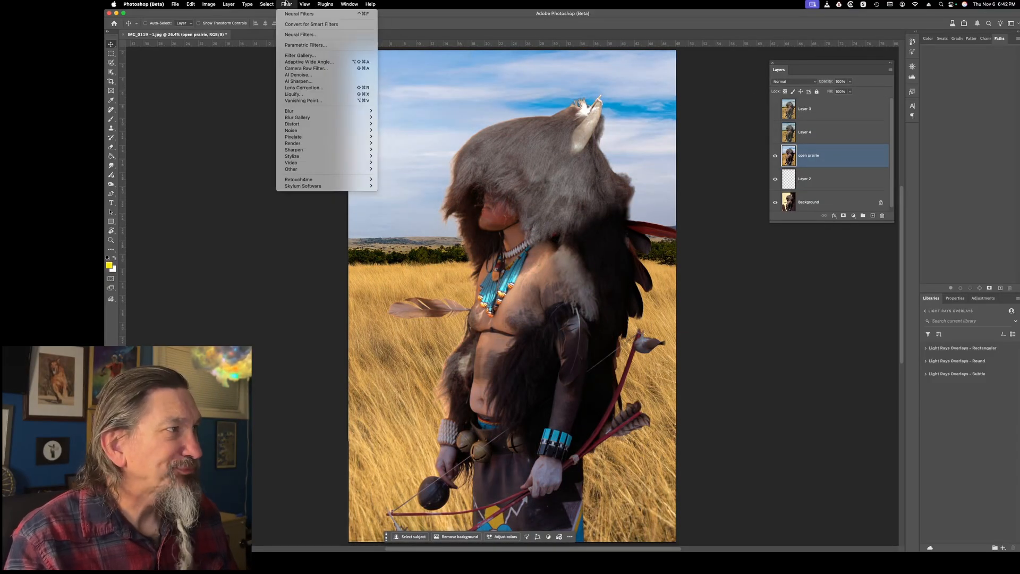
pyautogui.click(289, 35)
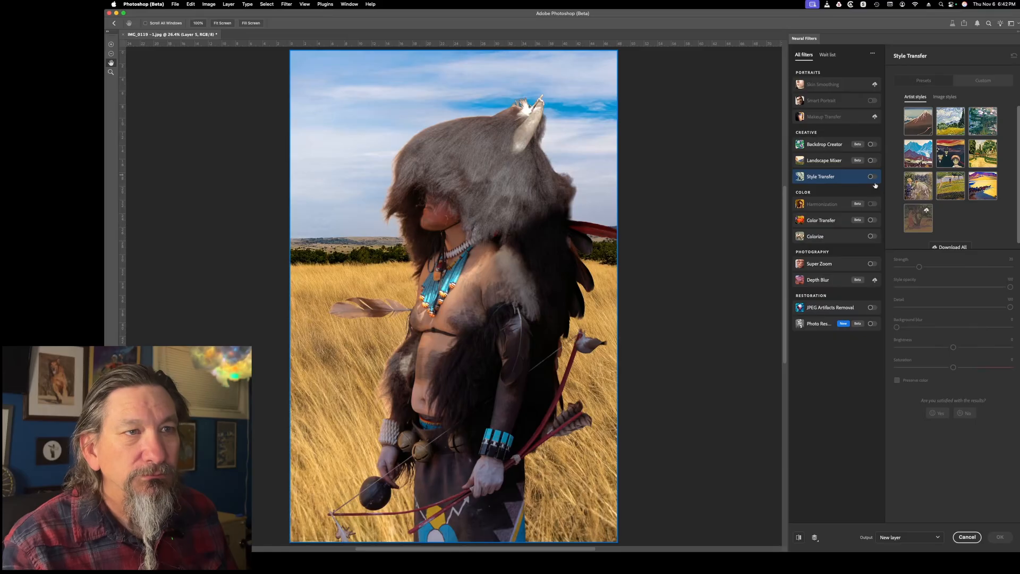
pyautogui.click(950, 112)
pyautogui.click(980, 81)
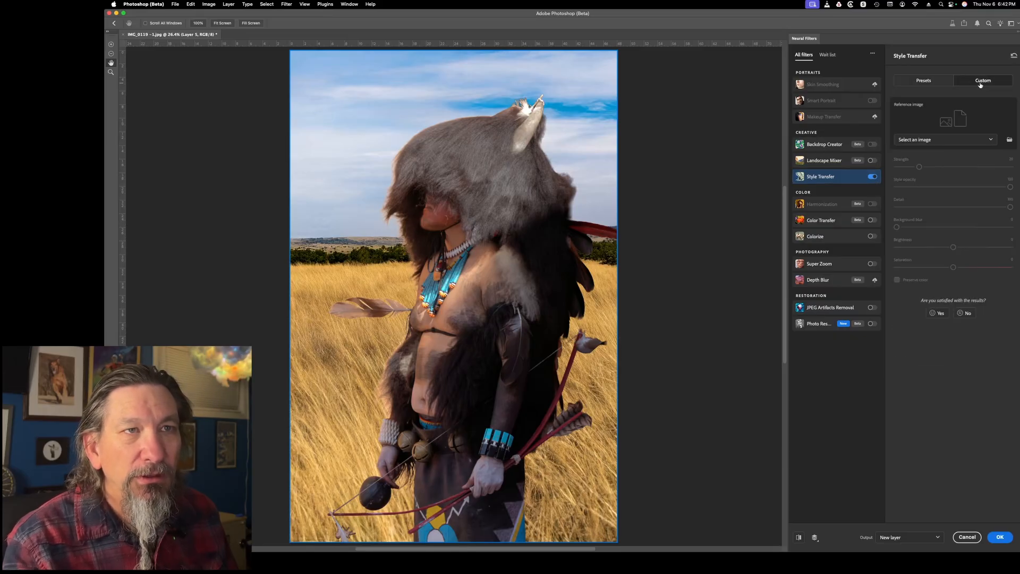
pyautogui.click(932, 141)
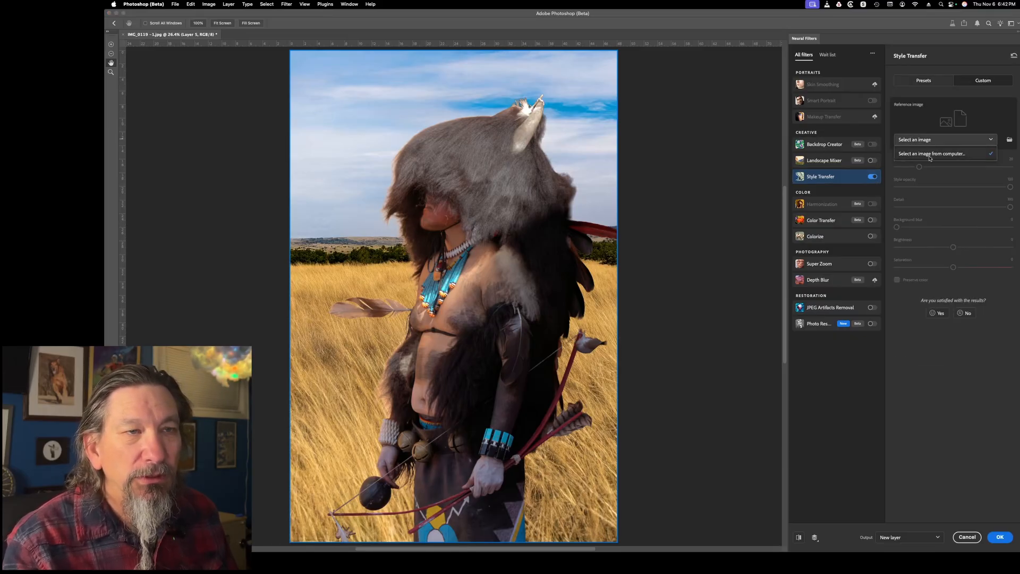
pyautogui.click(930, 155)
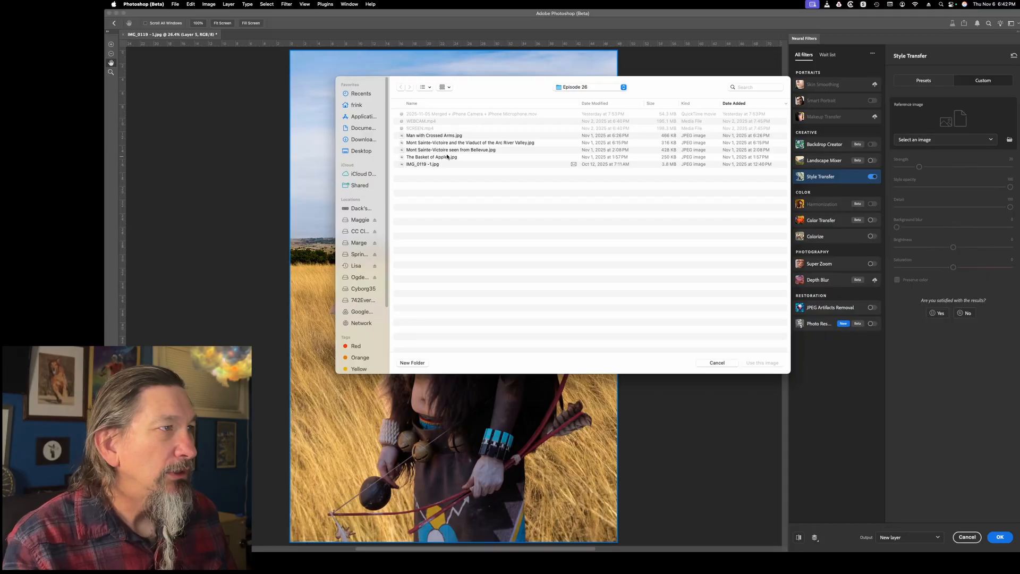
pyautogui.click(453, 137)
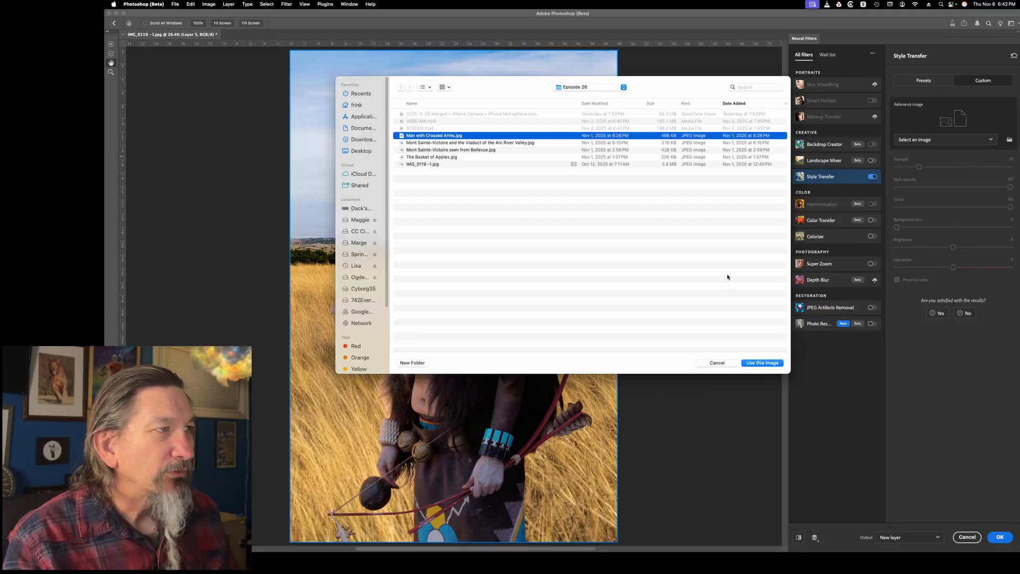
pyautogui.click(772, 365)
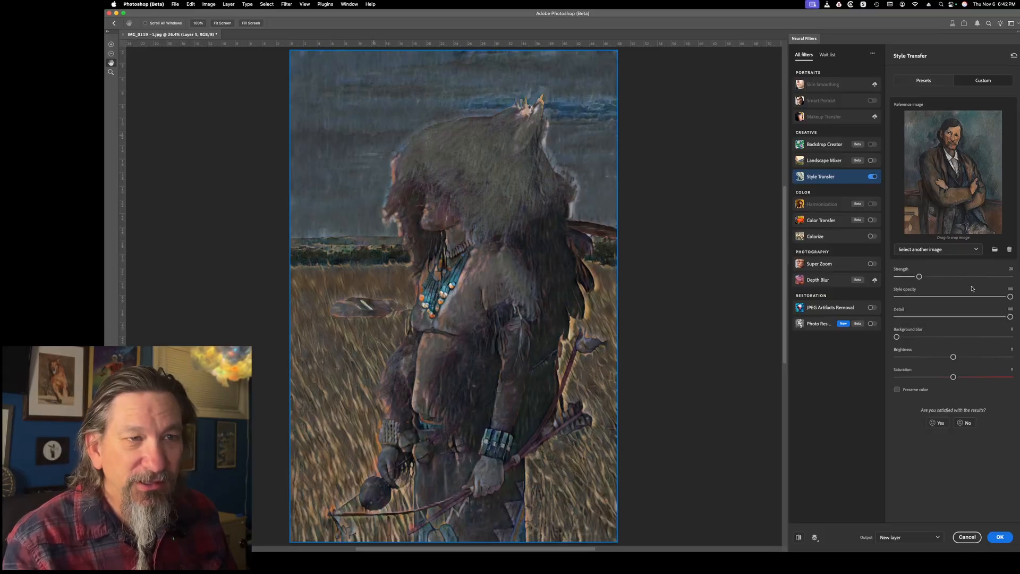
# Reduce the style opacity to 52 and output the Man with Crossed Arms style to a new layer
pyautogui.click(956, 296)
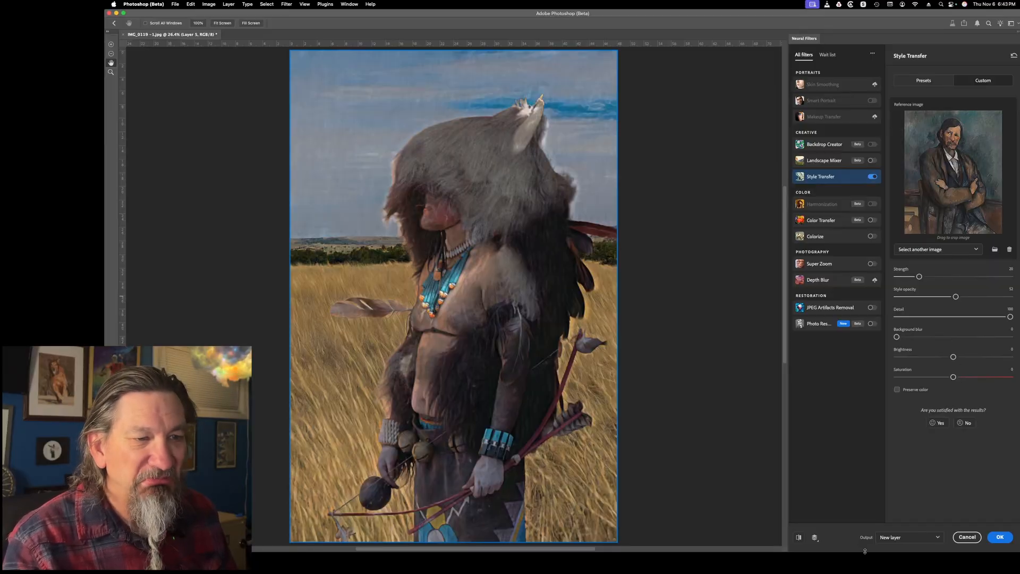
pyautogui.click(999, 537)
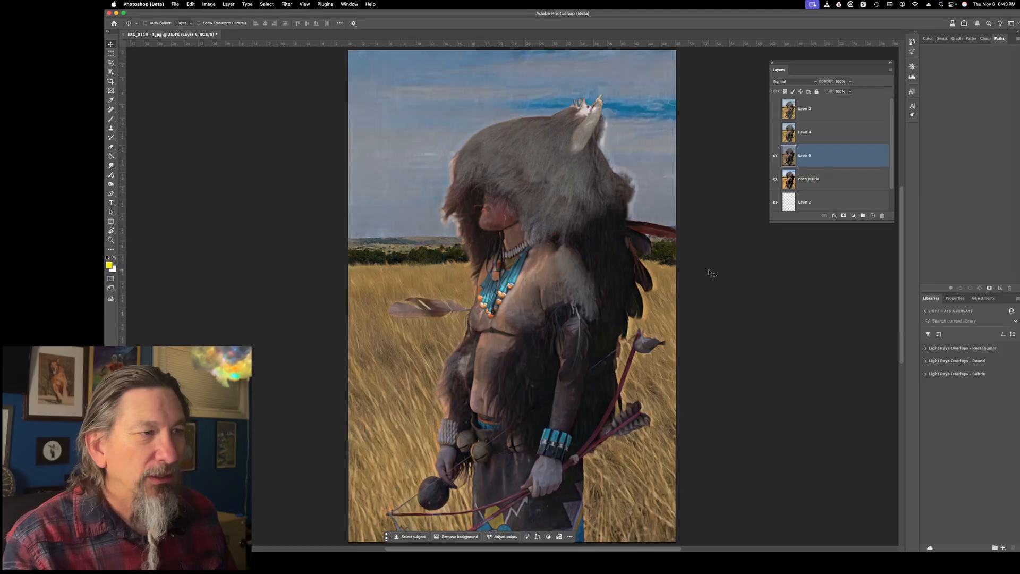
# Compare the three styled versions by showing Layer 4 and Layer 3 in turn, then hiding both again
pyautogui.click(775, 132)
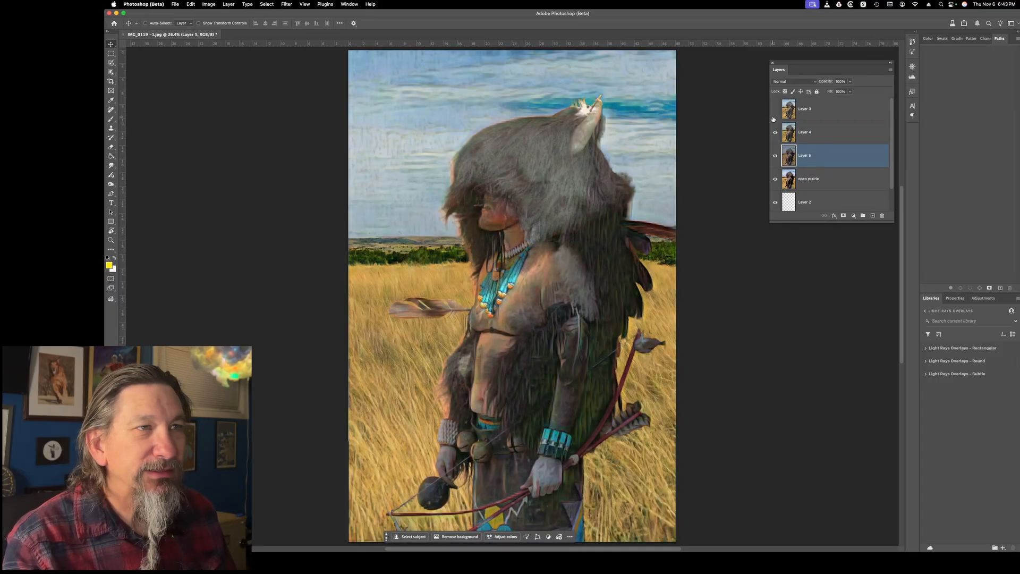
pyautogui.click(775, 110)
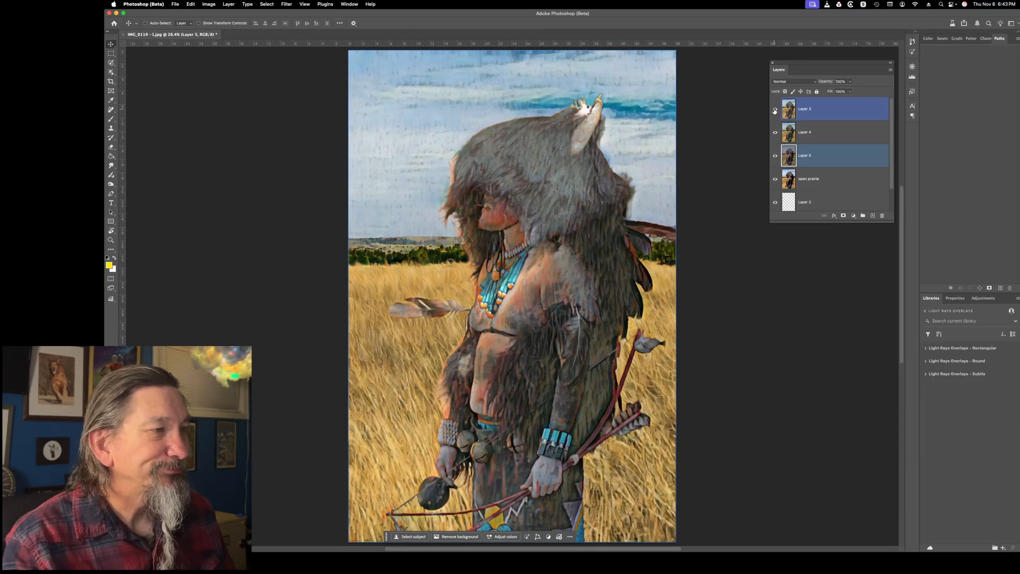
pyautogui.click(775, 110)
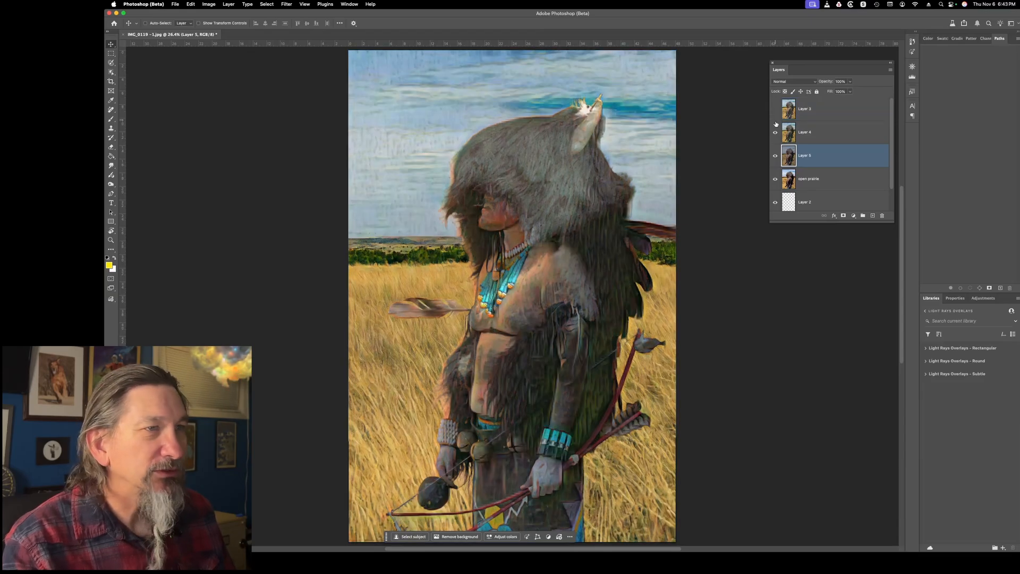
pyautogui.click(776, 132)
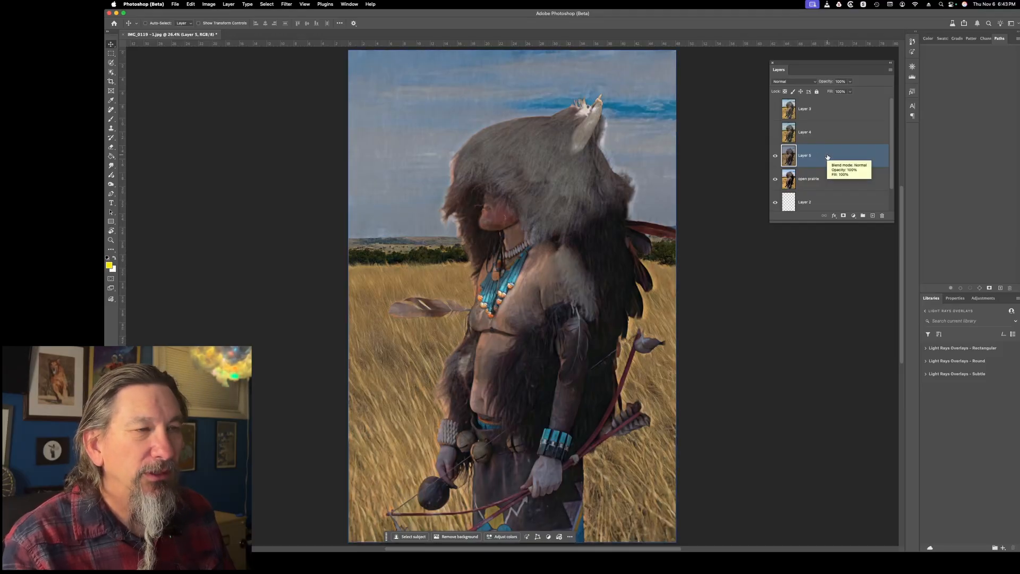
pyautogui.keyDown('shift'); pyautogui.click(801, 185); pyautogui.keyUp('shift')
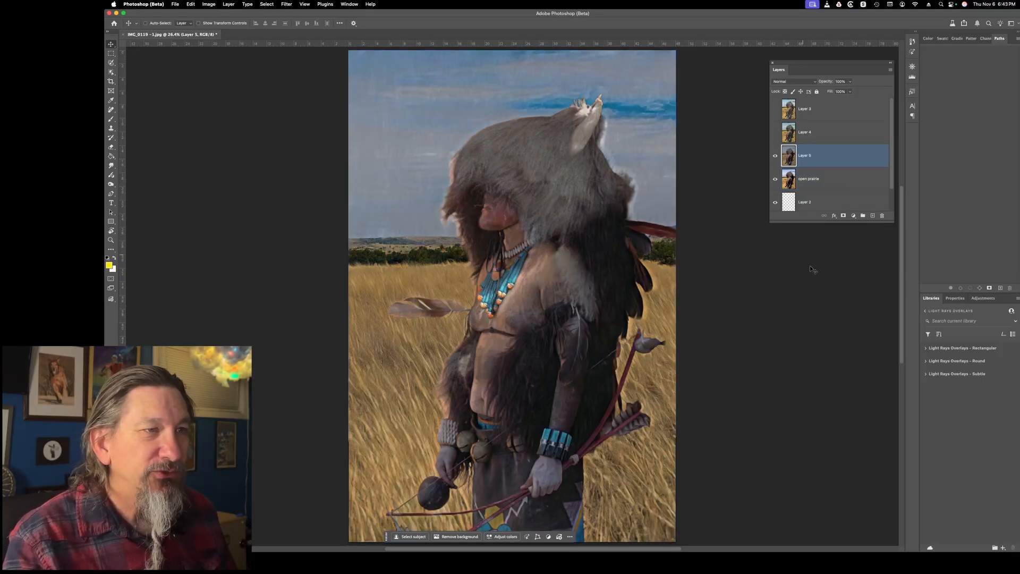